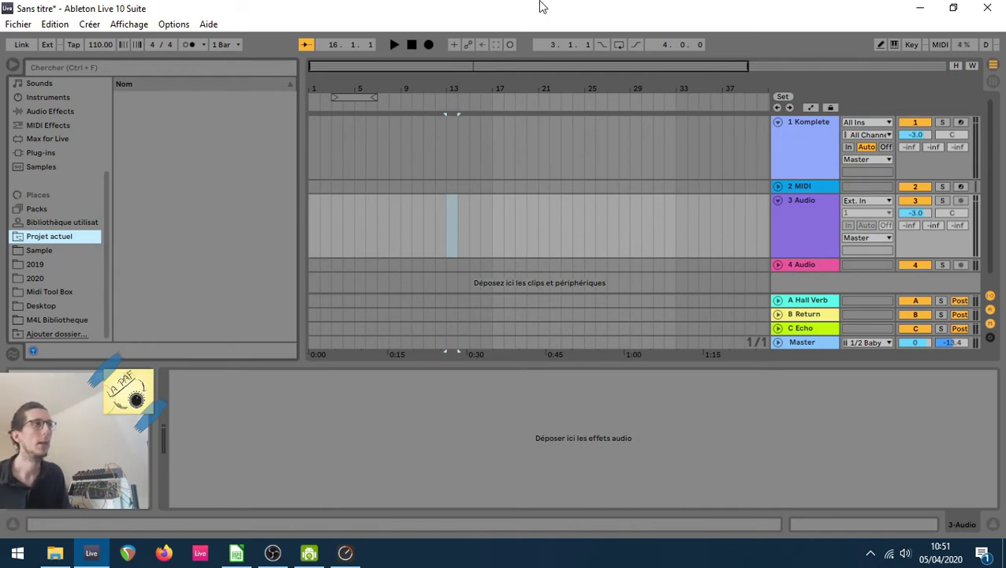
Step: Begin saving the untitled Live Set under a new name, choosing the Projets/2020/La PAF folder on drive D as the location
left_click(494, 212)
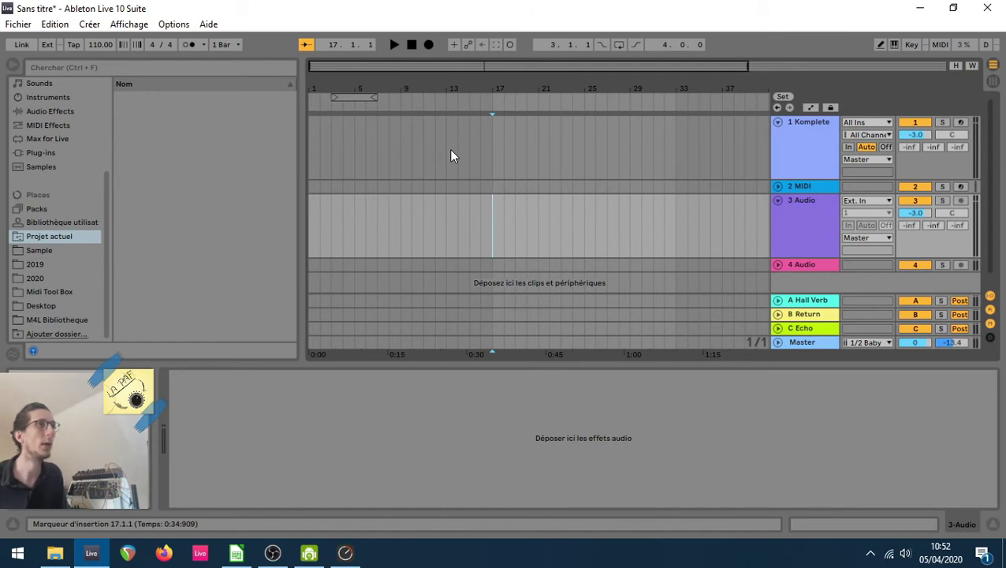
left_click(17, 24)
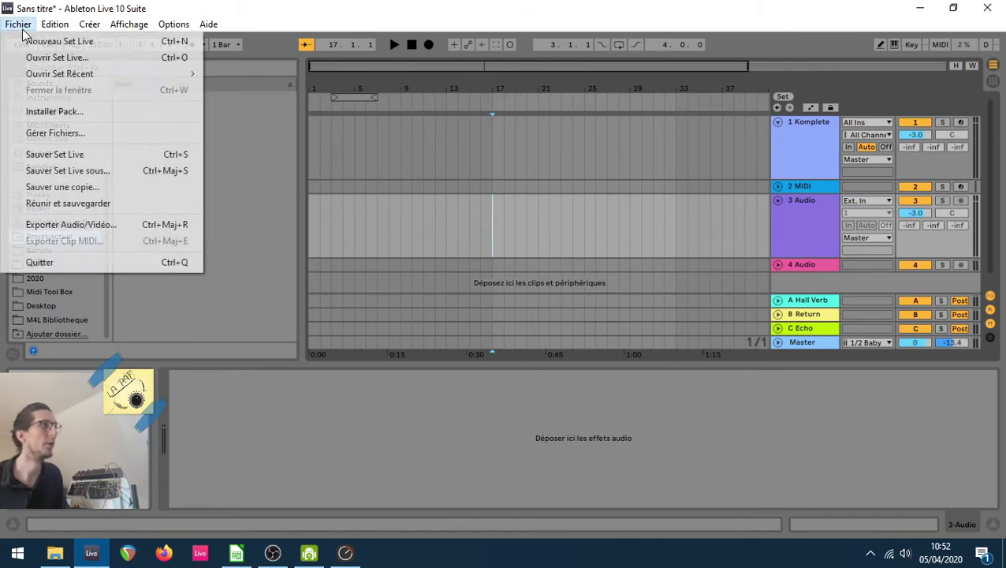
left_click(63, 171)
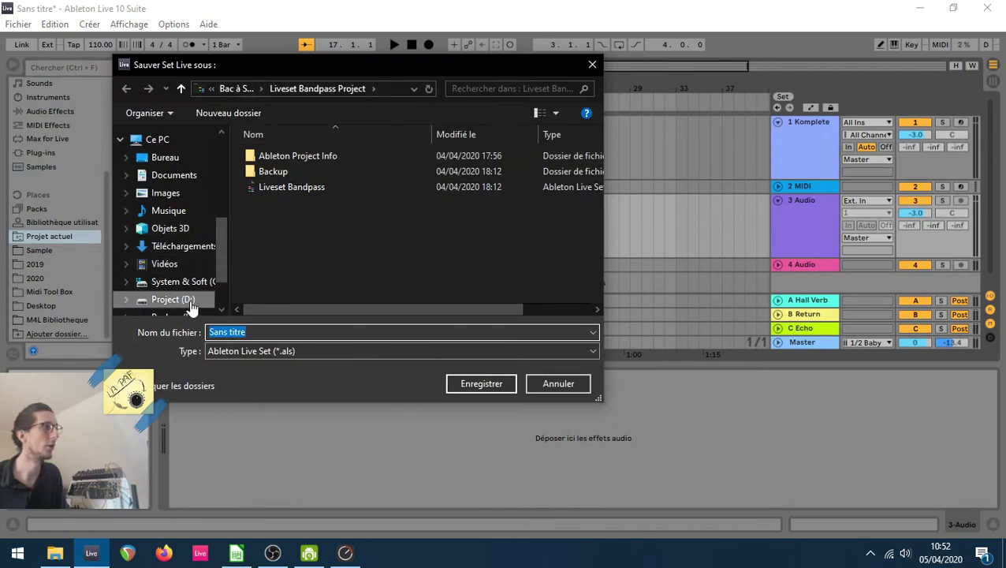
left_click(192, 306)
double_click(265, 218)
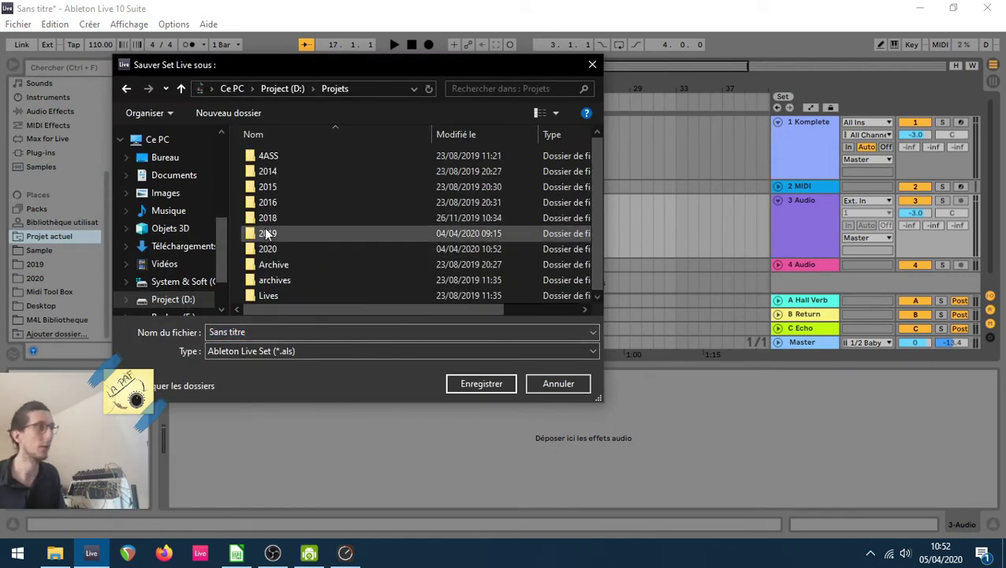
double_click(268, 249)
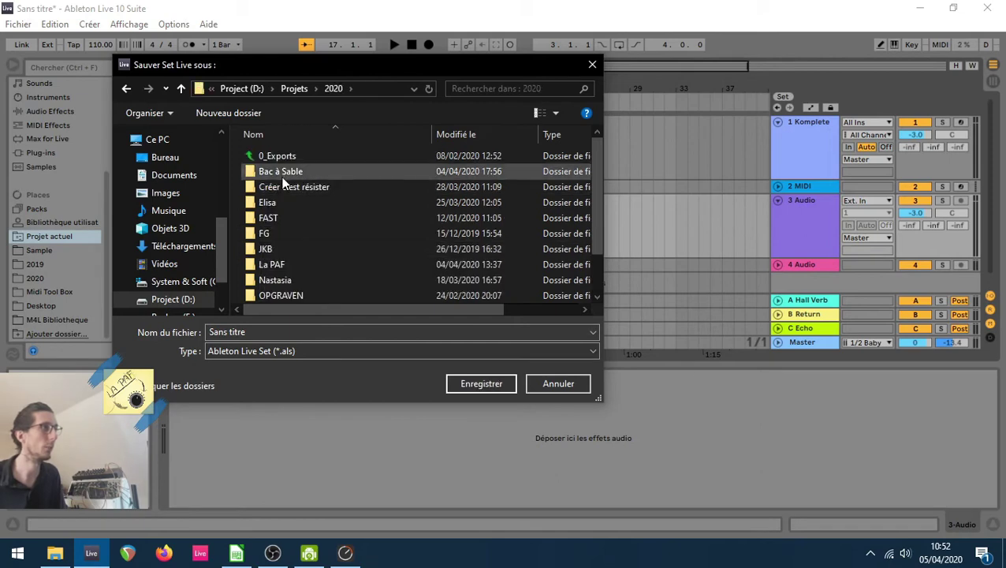
double_click(271, 262)
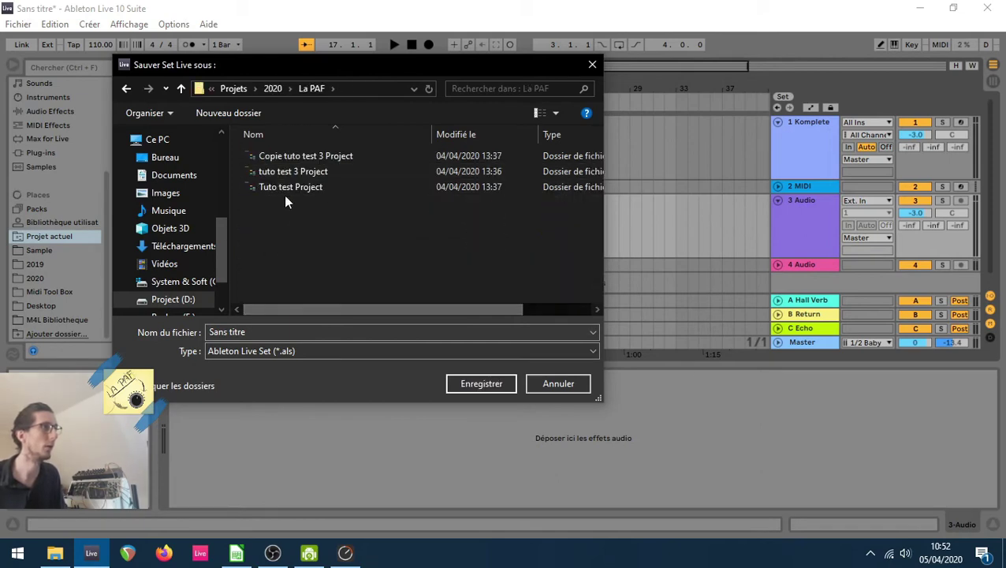
left_click(288, 171)
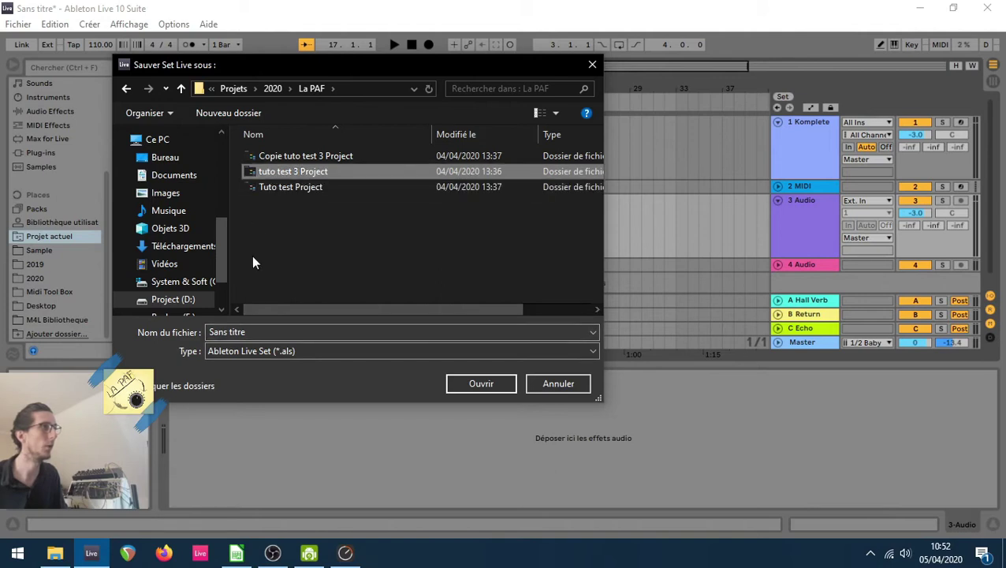
Step: Name the Live Set "Tuto test 4" and save it in the La PAF folder
left_click(259, 331)
type("T")
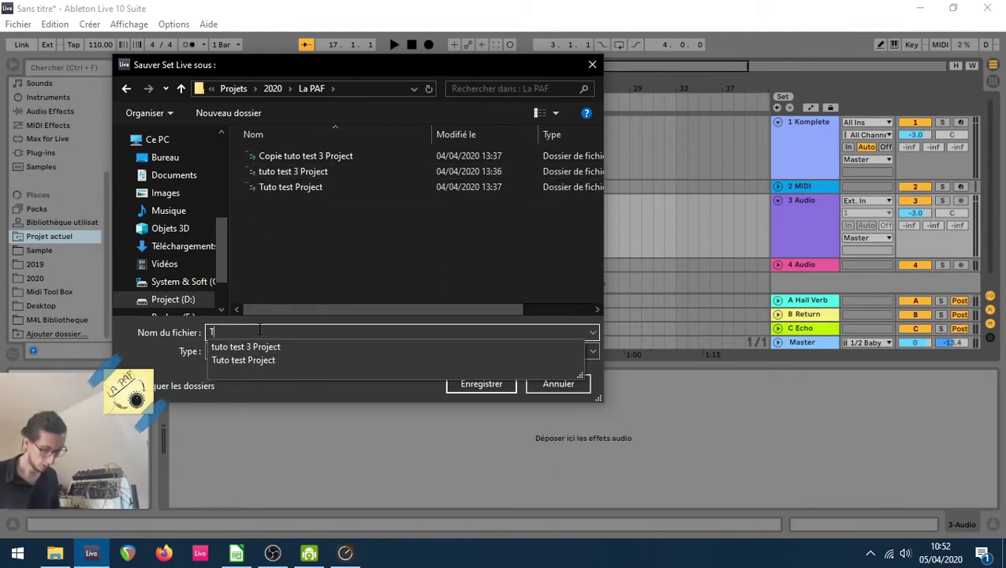
type("uto test ")
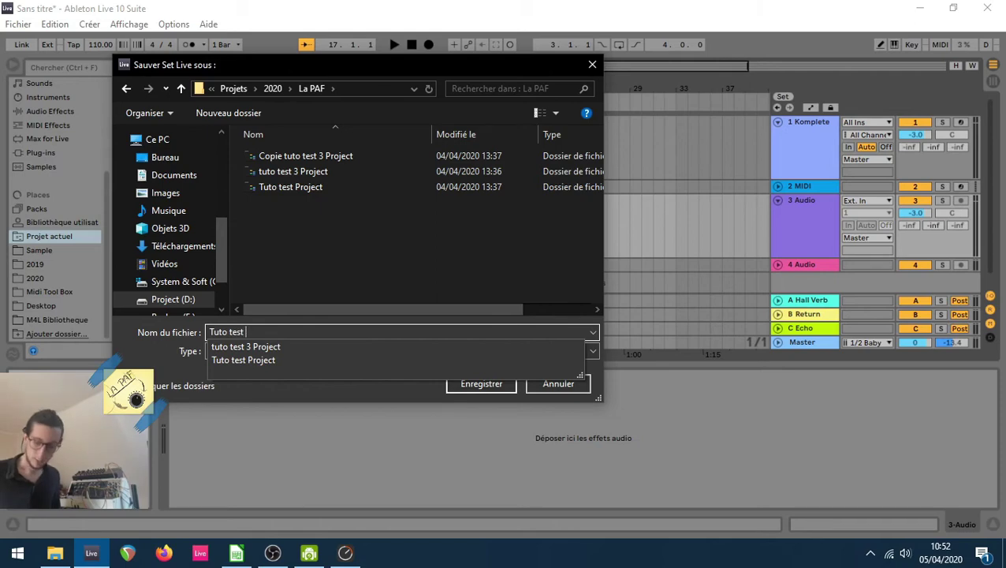
type("4")
left_click(481, 384)
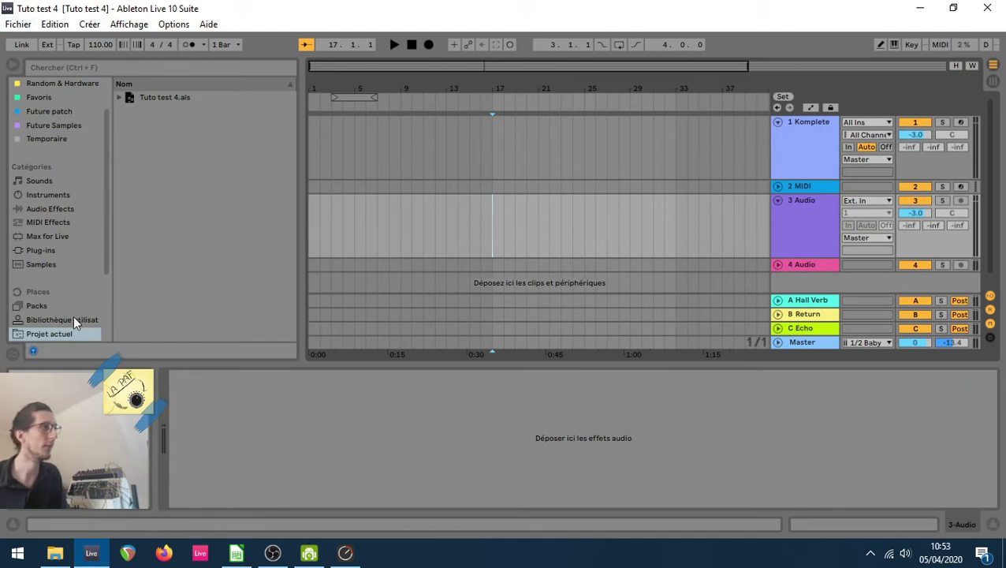
Step: Show the current project's files in the browser and inspect the tracks contained in Tuto test 4.als
scroll(74, 319, "down", 3)
left_click(38, 262)
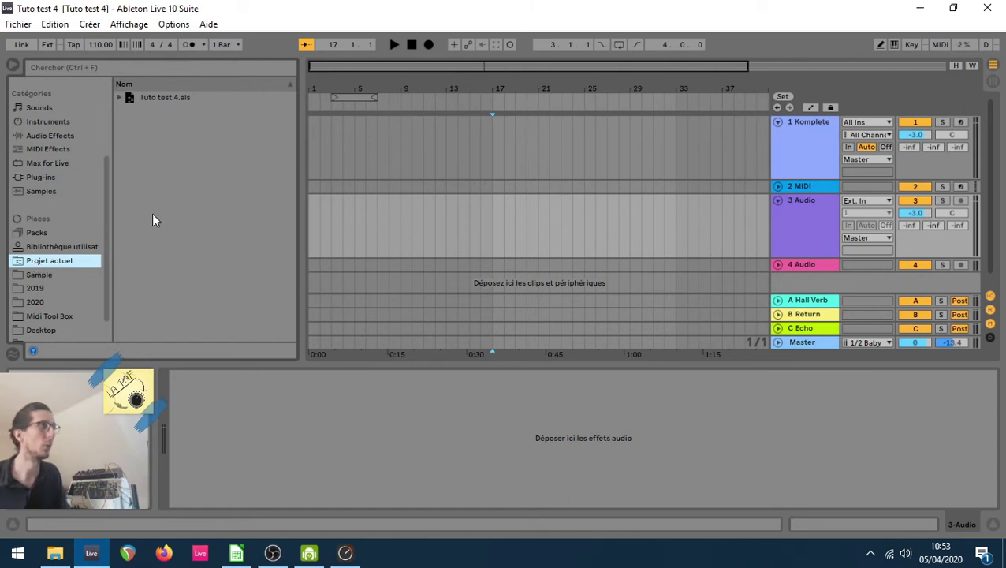
left_click(121, 97)
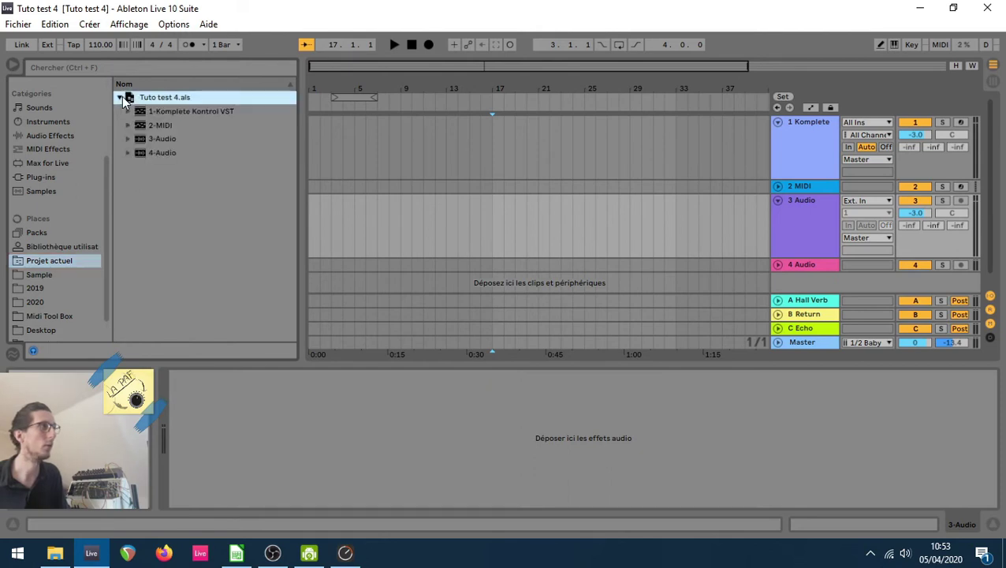
left_click(120, 97)
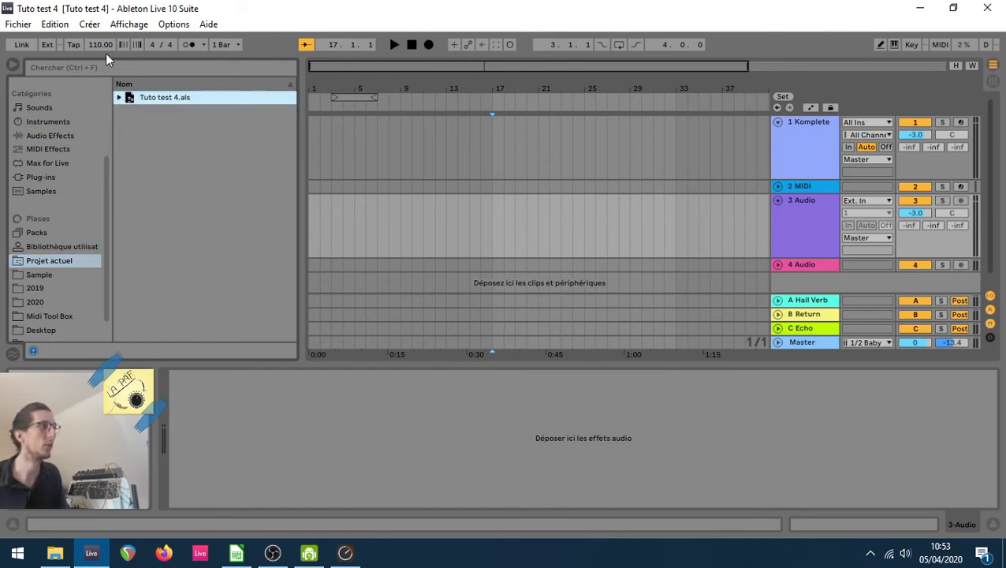
left_click(17, 23)
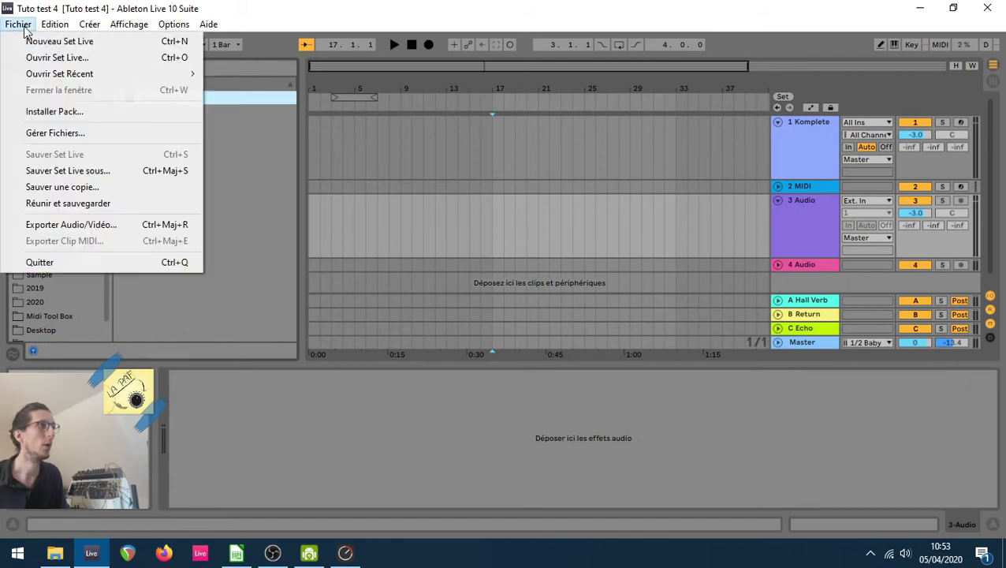
left_click(60, 175)
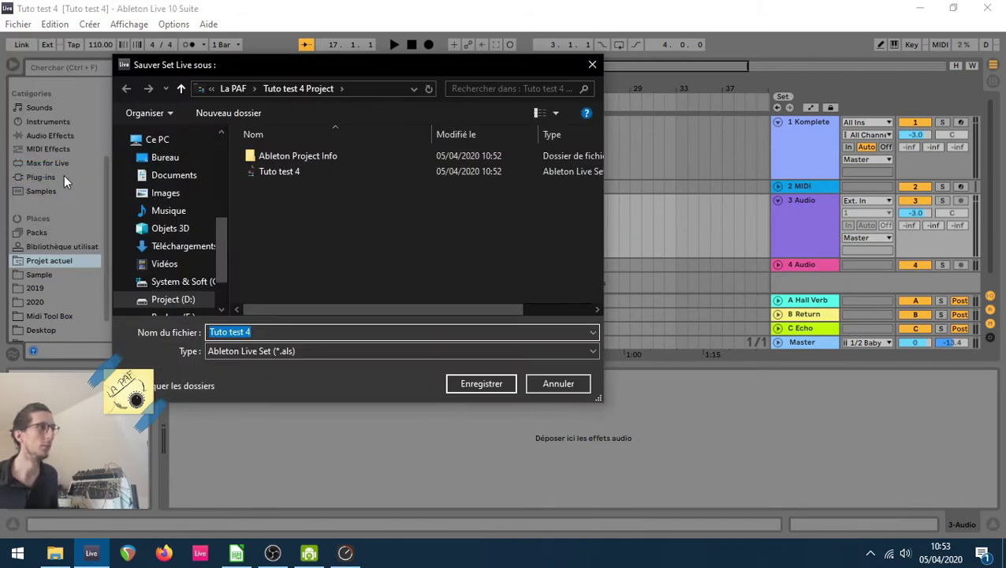
left_click(550, 390)
Step: Save the Live Set as a second version named "Tuto test 5" inside the Tuto test 4 Project folder
left_click(18, 23)
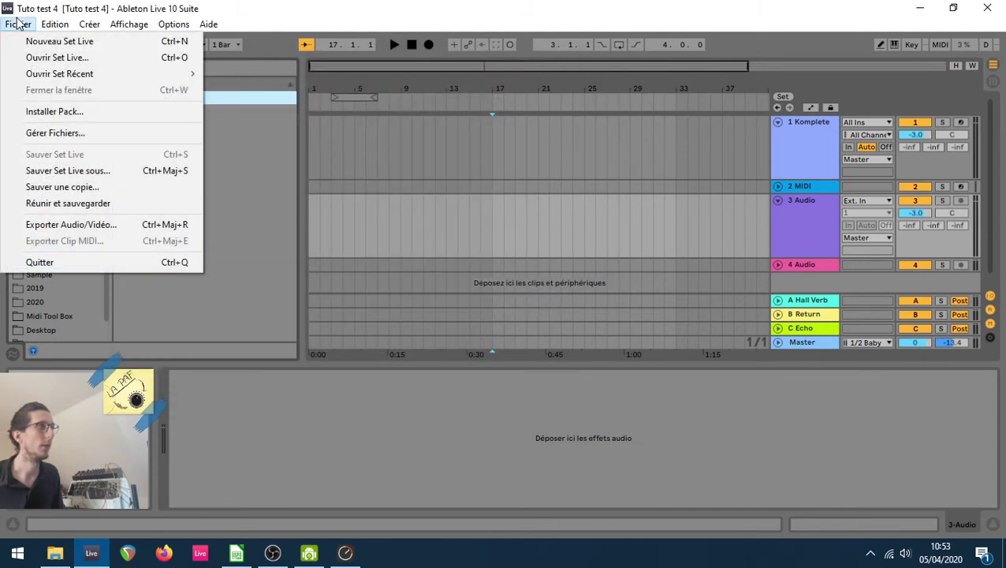
left_click(46, 175)
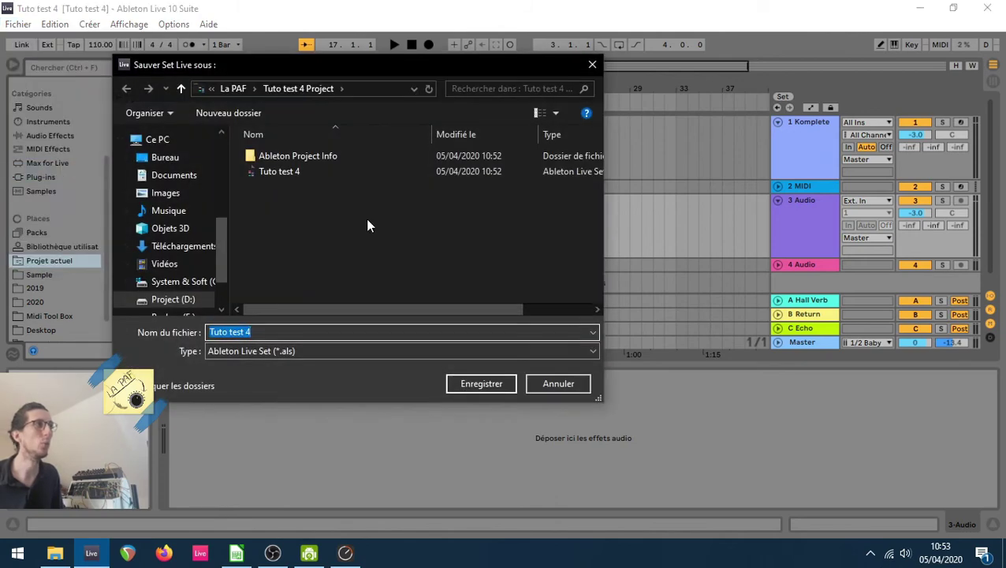
left_click_drag(315, 68, 398, 86)
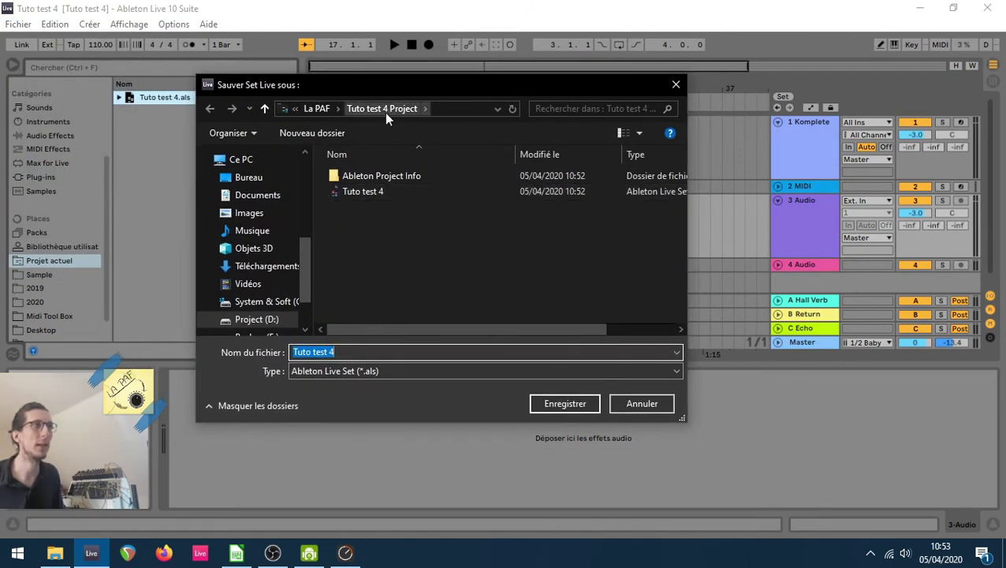
left_click(348, 352)
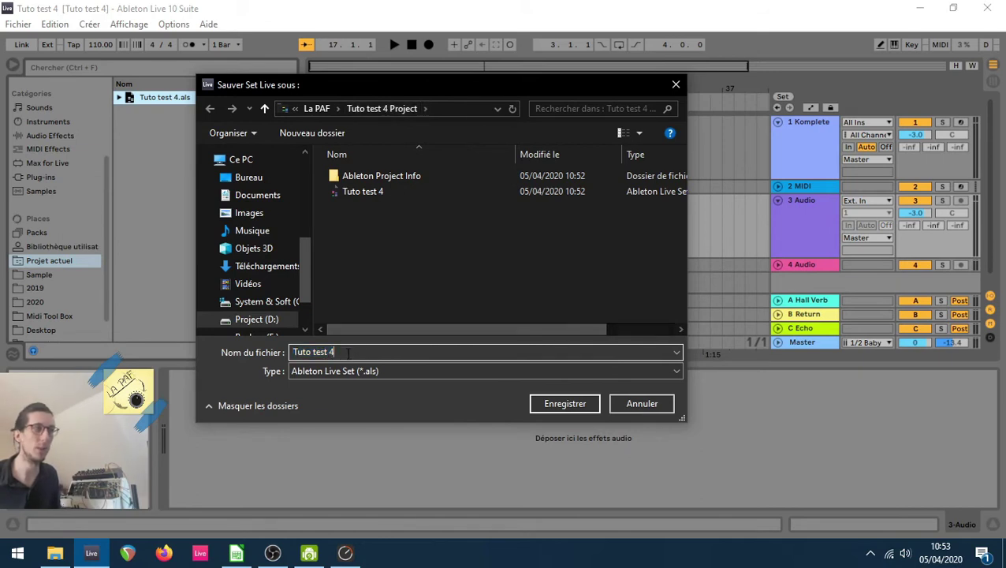
key("BackSpace")
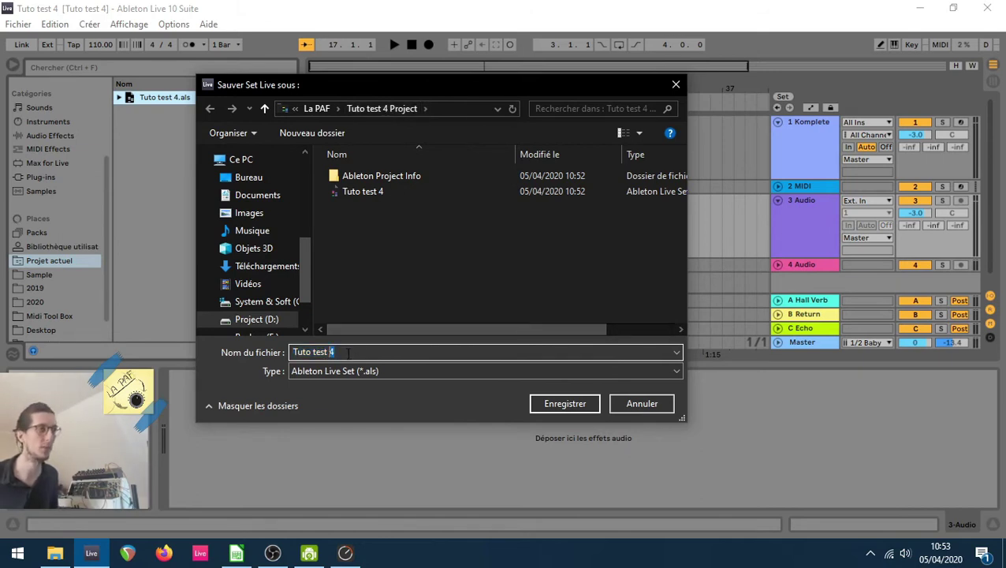
type("5")
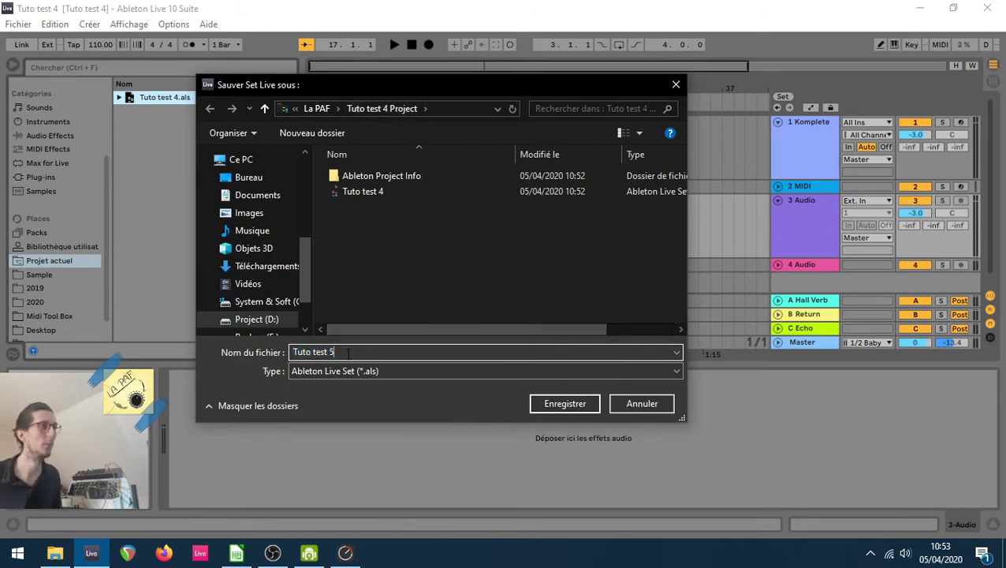
left_click(549, 406)
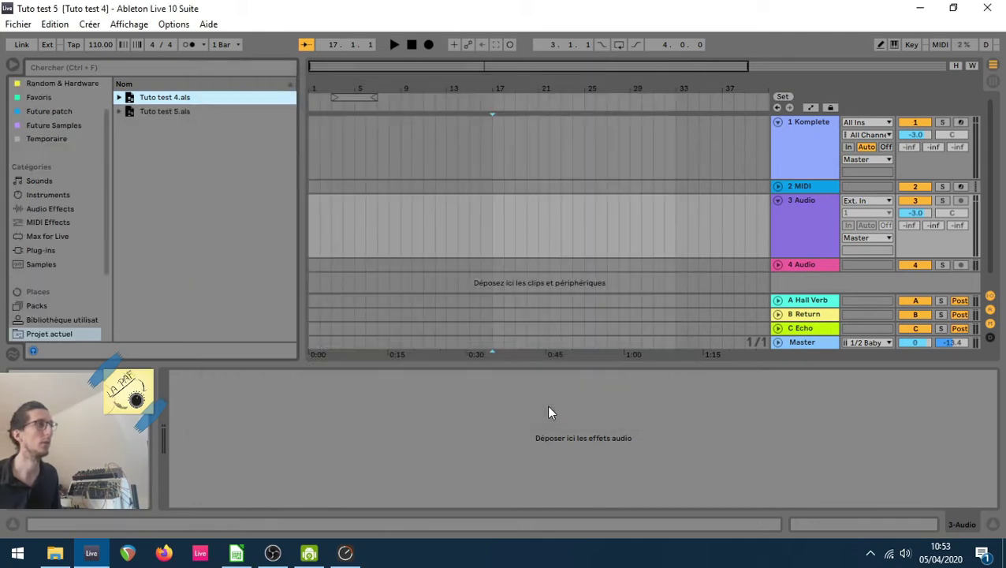
Step: Examine the Tuto test 4.als and Tuto test 5.als entries in the current project's file list
left_click(165, 115)
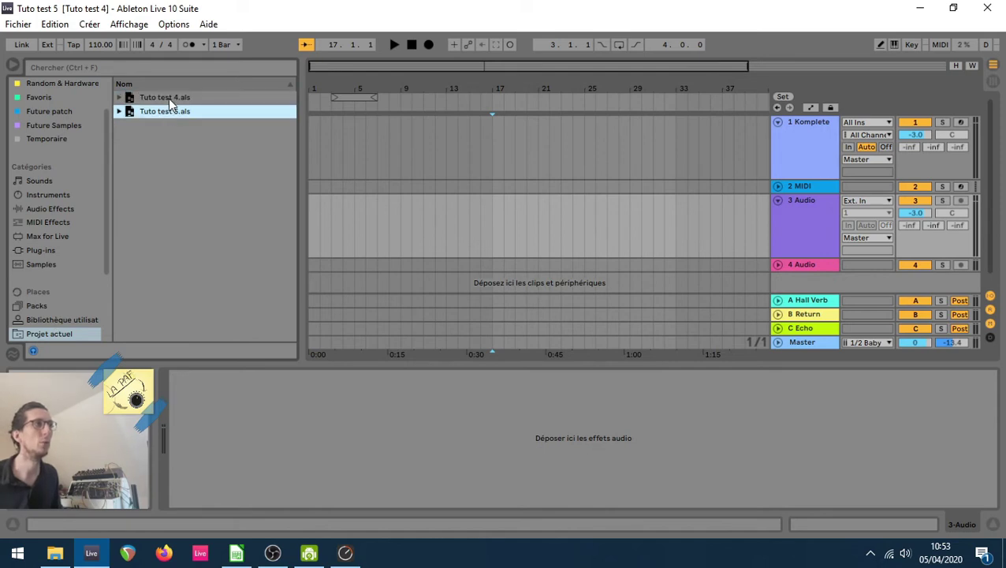
left_click(168, 99)
left_click(171, 115)
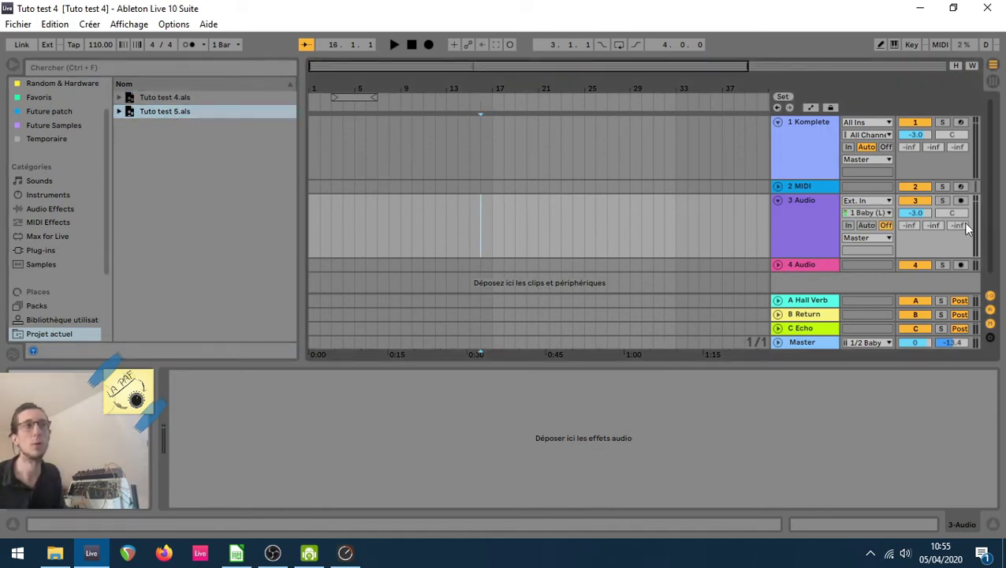
Step: Arm the 3 Audio track and record an audio clip from bar 16 to about bar 21
left_click(961, 200)
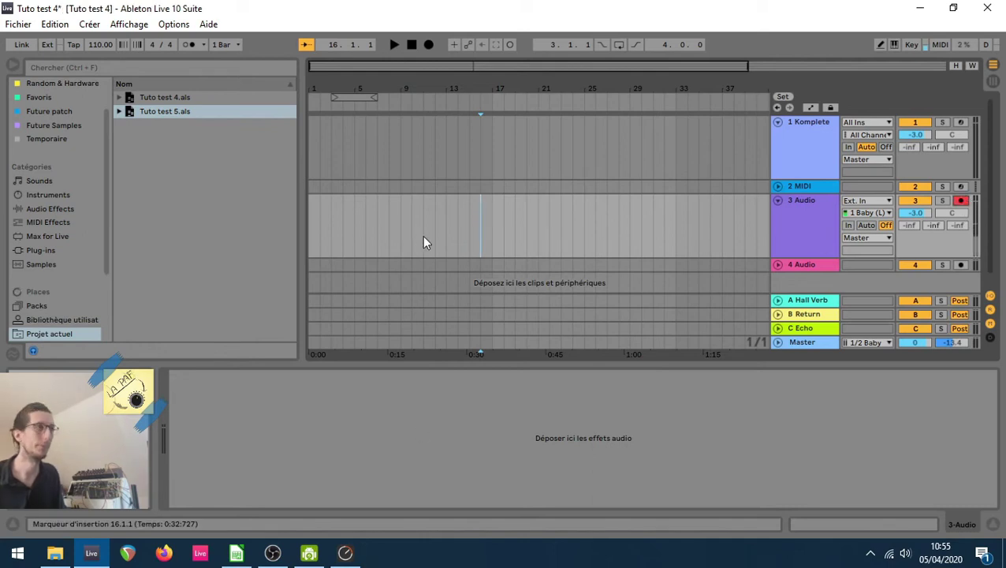
key("F9")
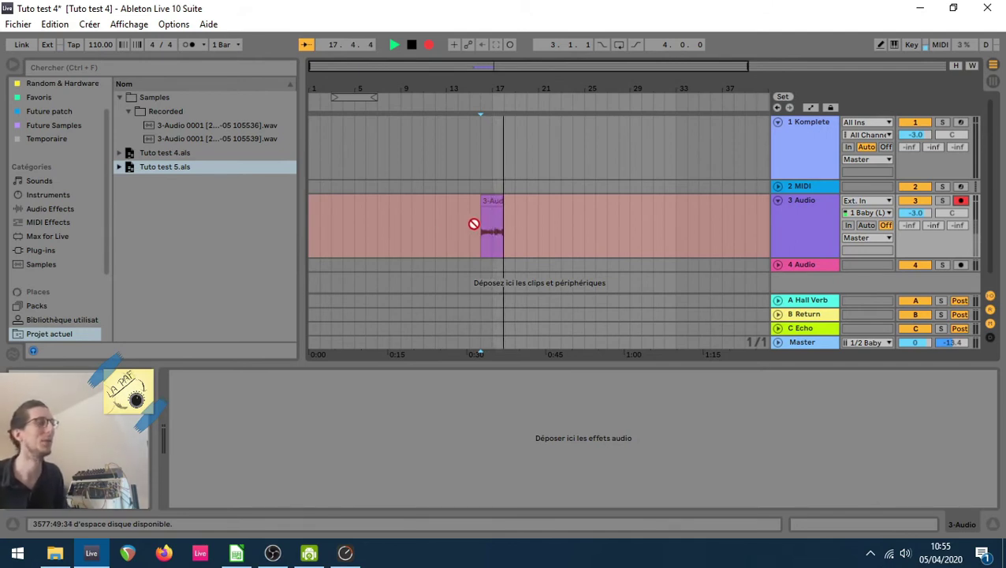
scroll(474, 222, "down", 1)
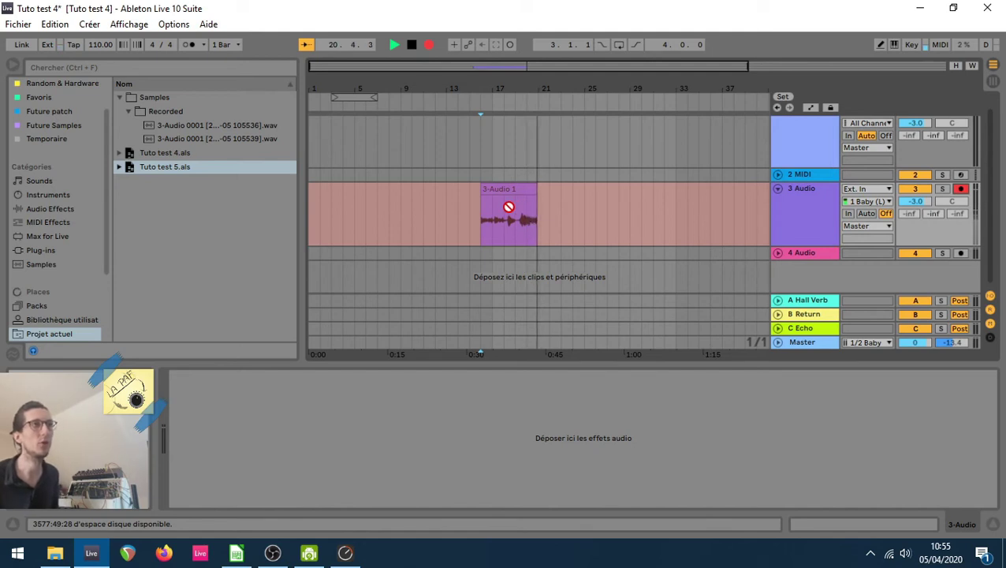
key("space")
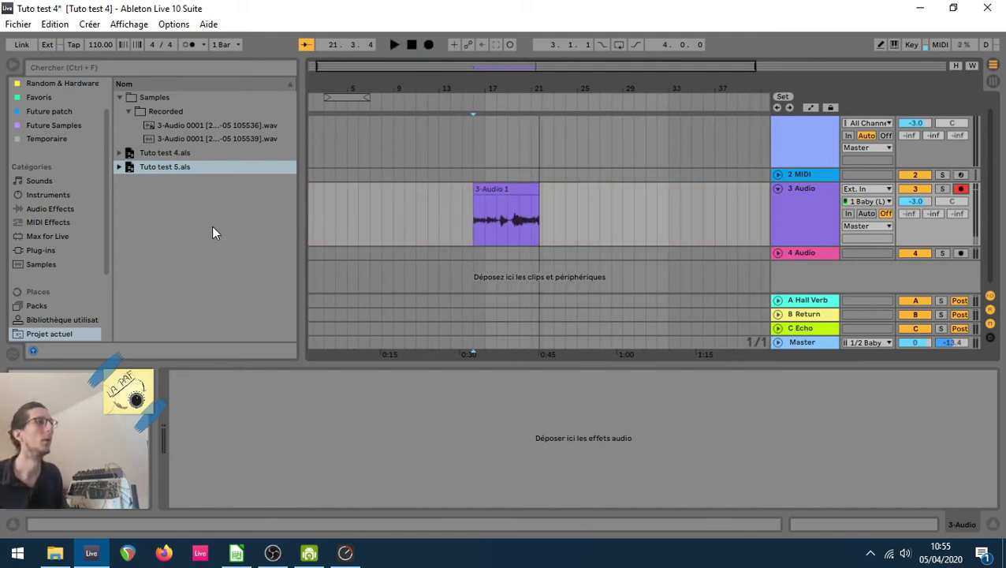
Step: Inspect the recorded audio files in the current project's Samples folder, leaving the folder collapsed
left_click(126, 96)
left_click(52, 335)
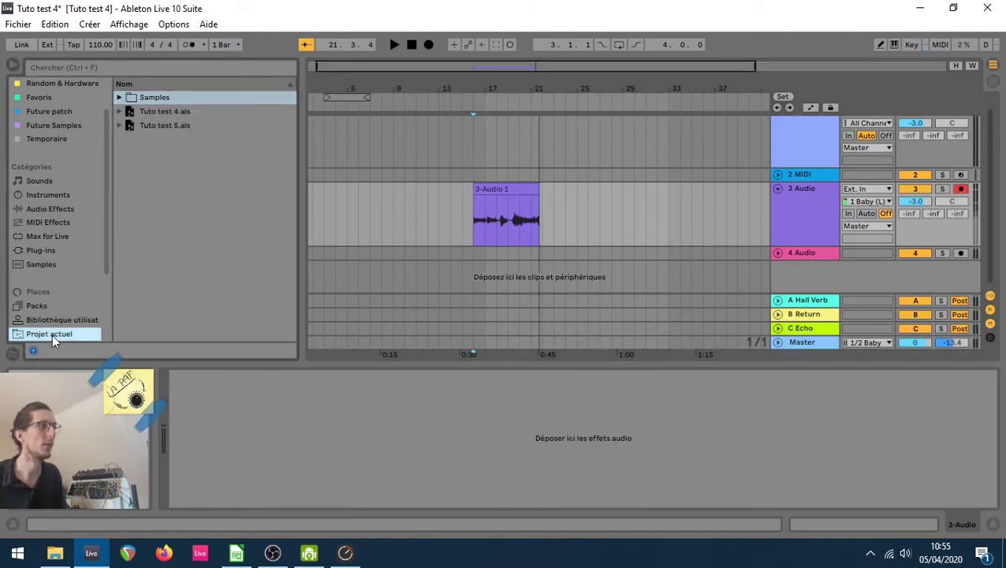
left_click(122, 97)
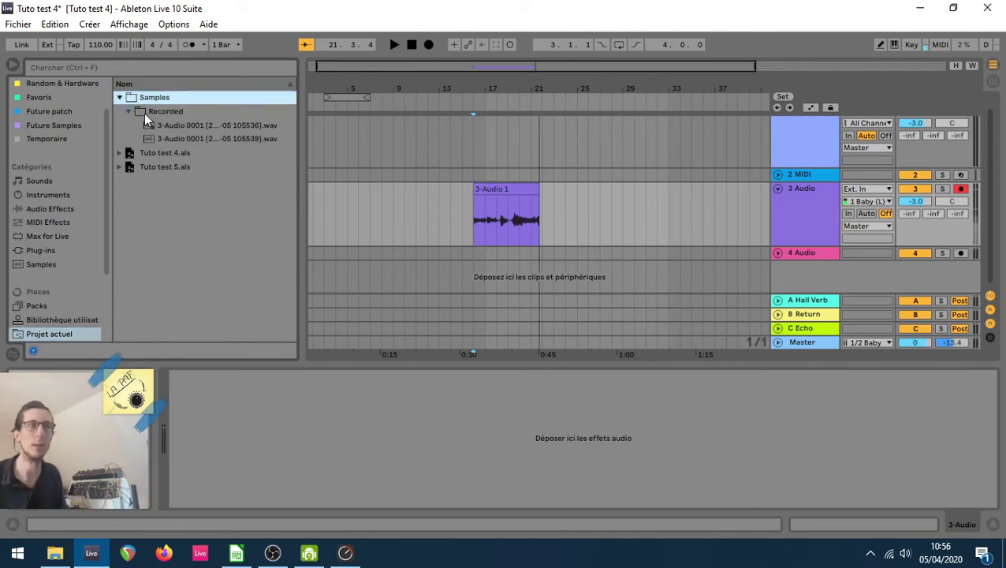
key("Left")
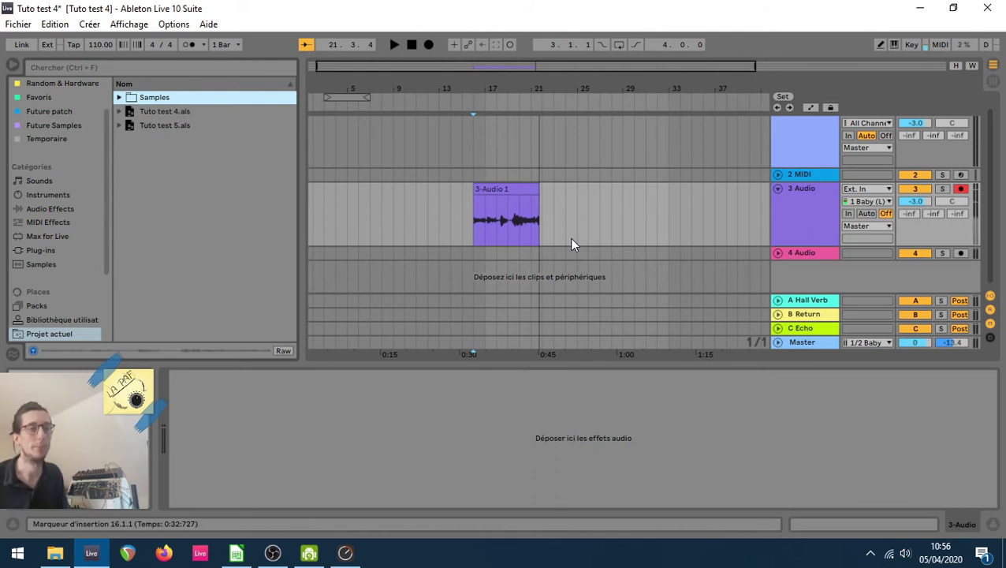
Step: Place the 100_Percussion_SP_298_05 sample from the Future Samples collection on audio track 4 at bar 27 and unfold the track
left_click(69, 125)
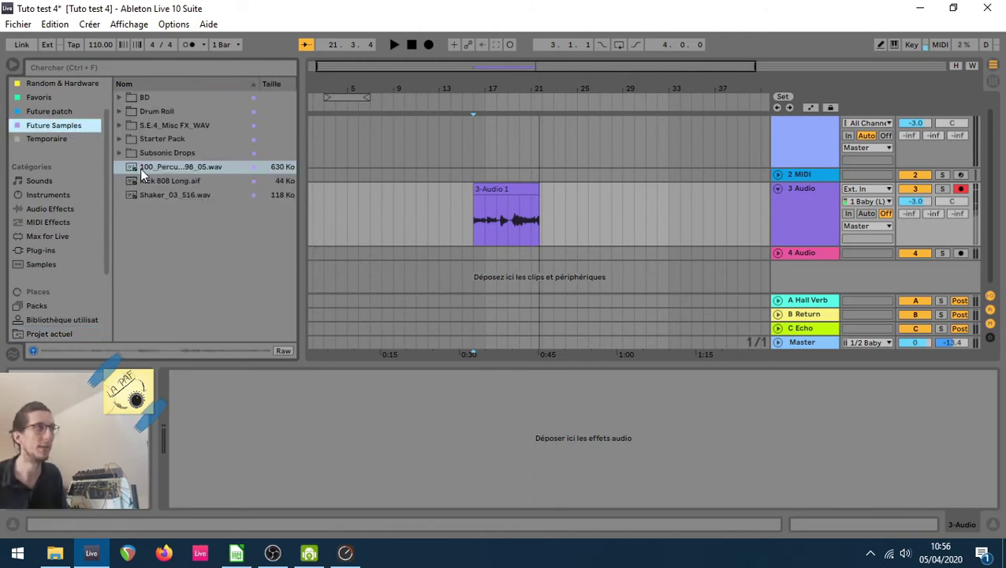
left_click_drag(142, 174, 597, 253)
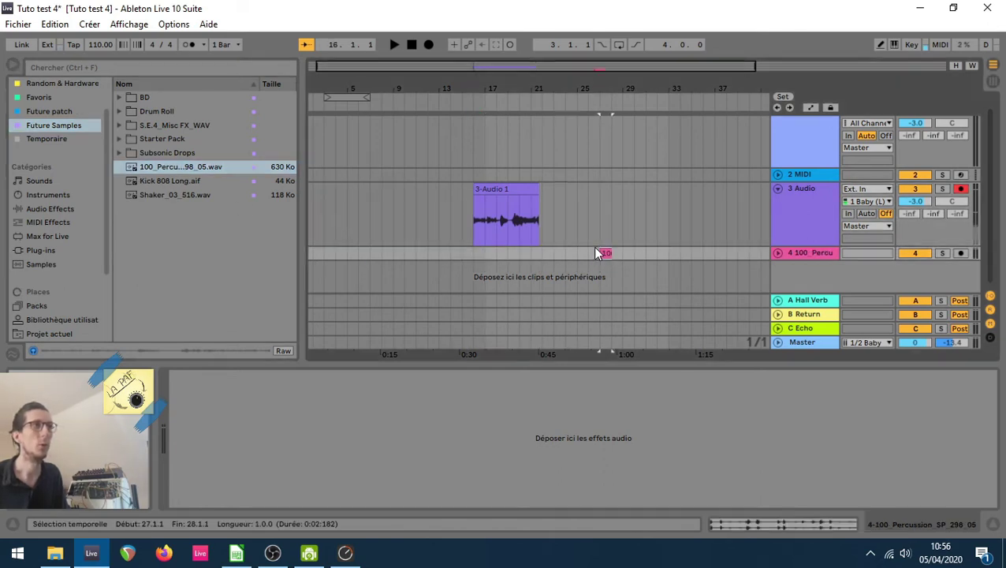
left_click(779, 253)
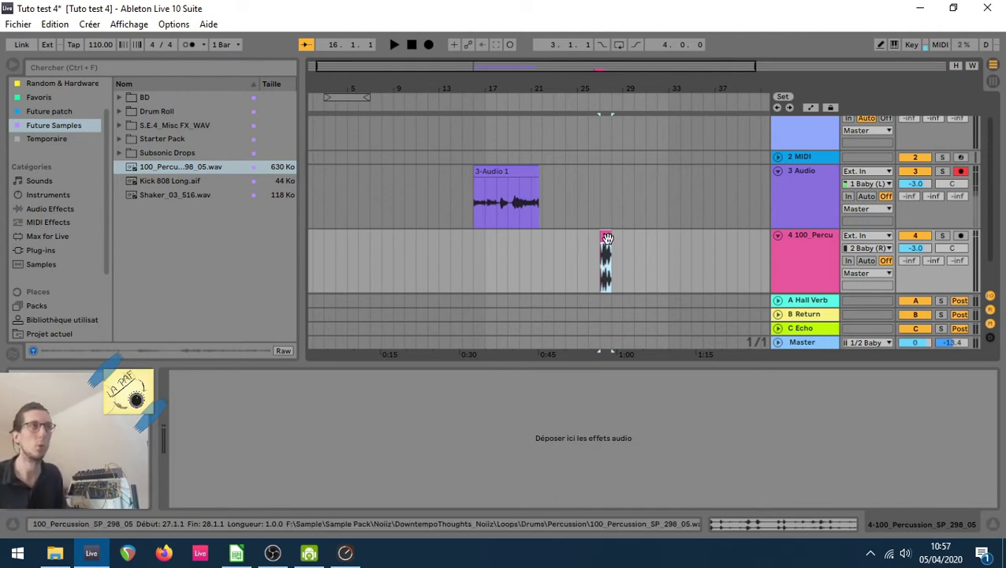
Step: Collect and save the Set, copying media files from elsewhere, other projects, the user library and factory packs into the project
left_click(24, 27)
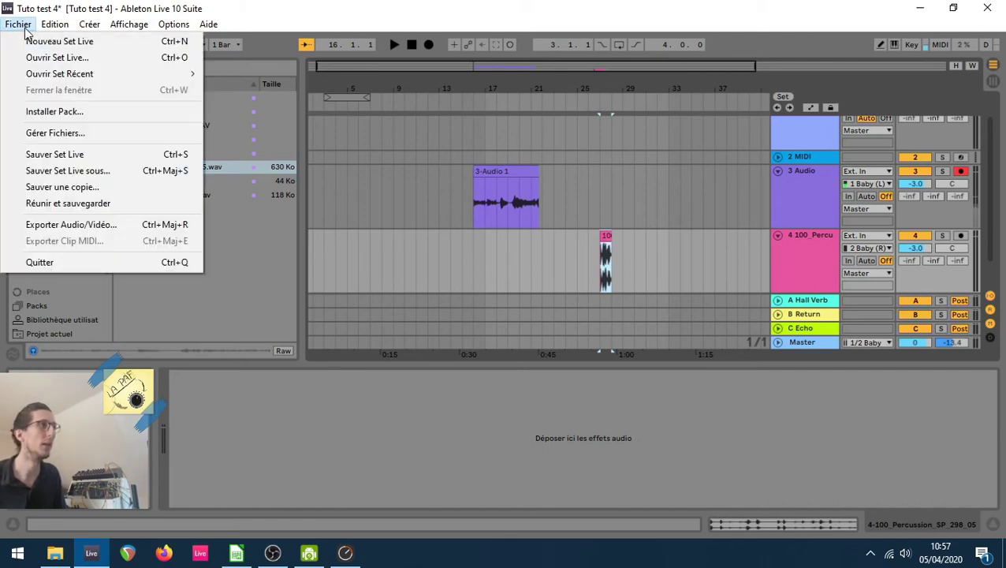
left_click(93, 207)
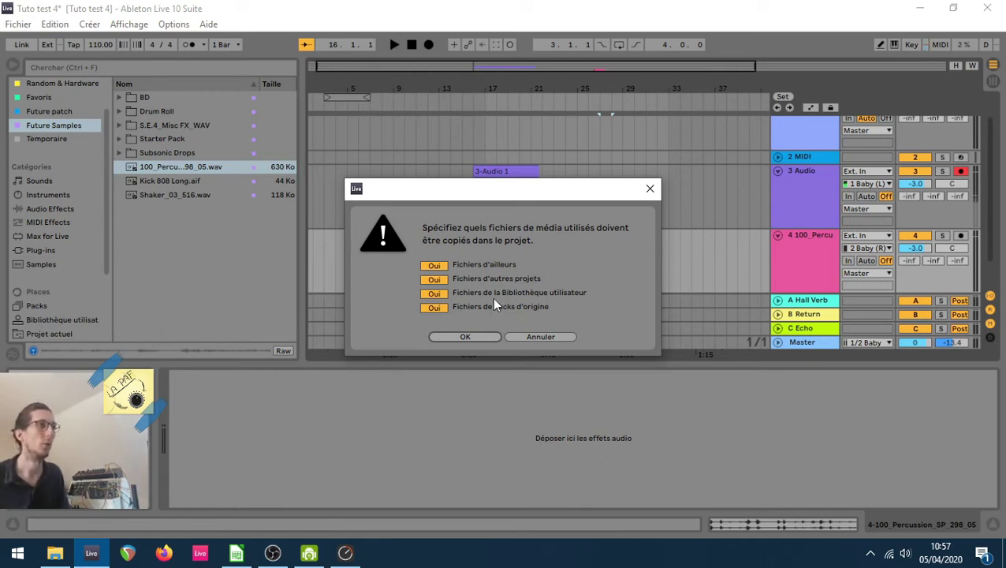
left_click(465, 337)
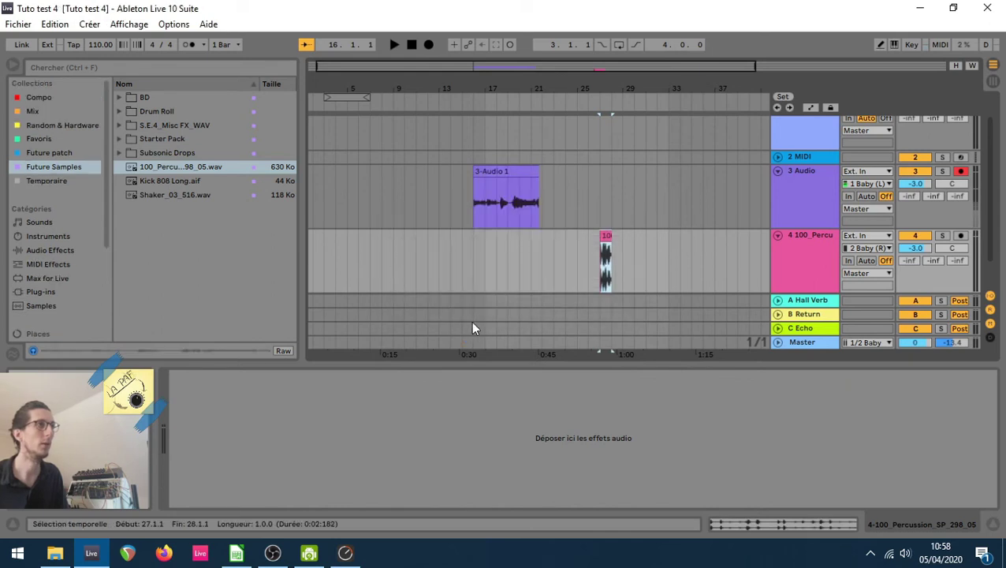
Step: Inspect the Imported folder in the current project's Samples and check the source path of the percussion clip on track 4
scroll(53, 206, "down", 5)
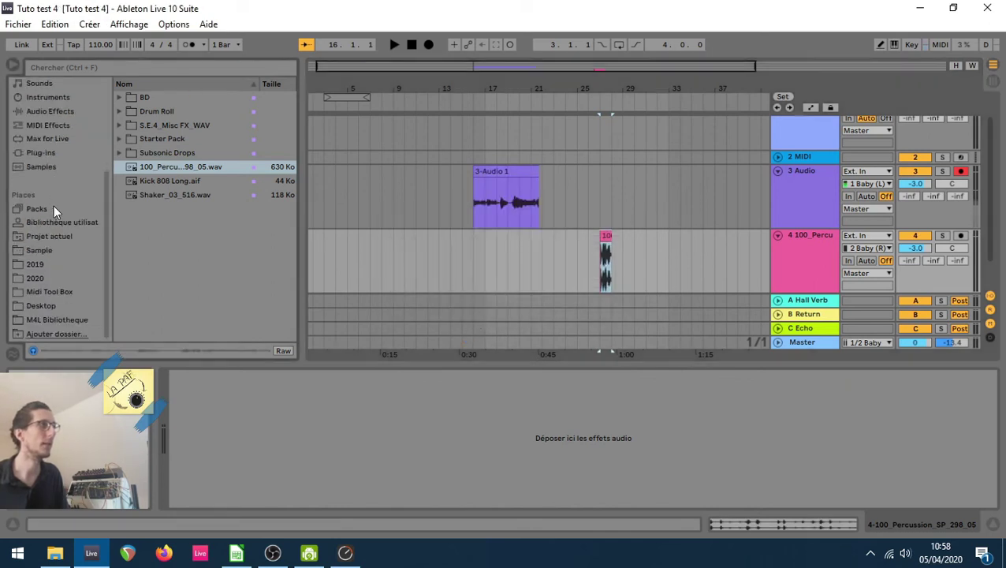
left_click(52, 236)
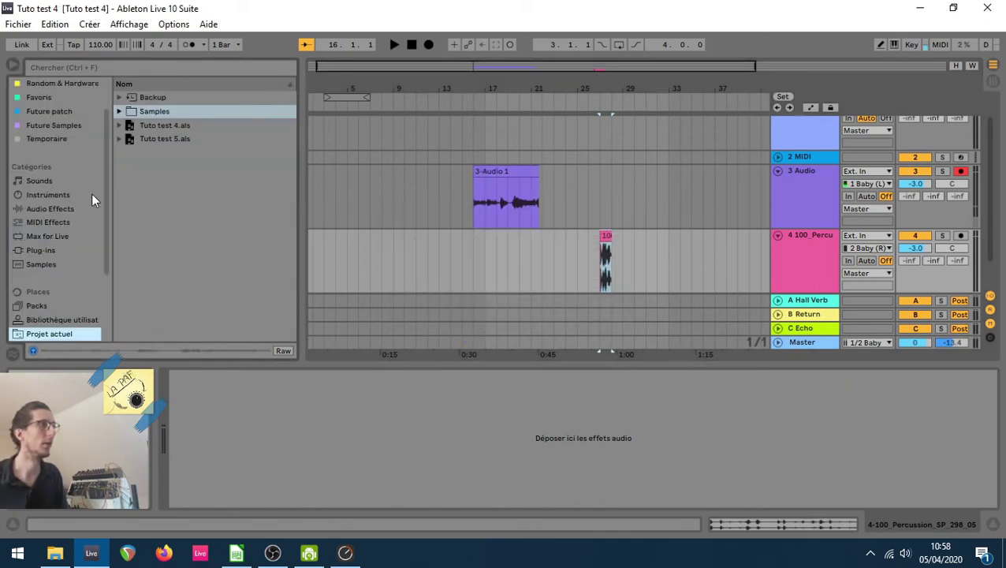
left_click(119, 111)
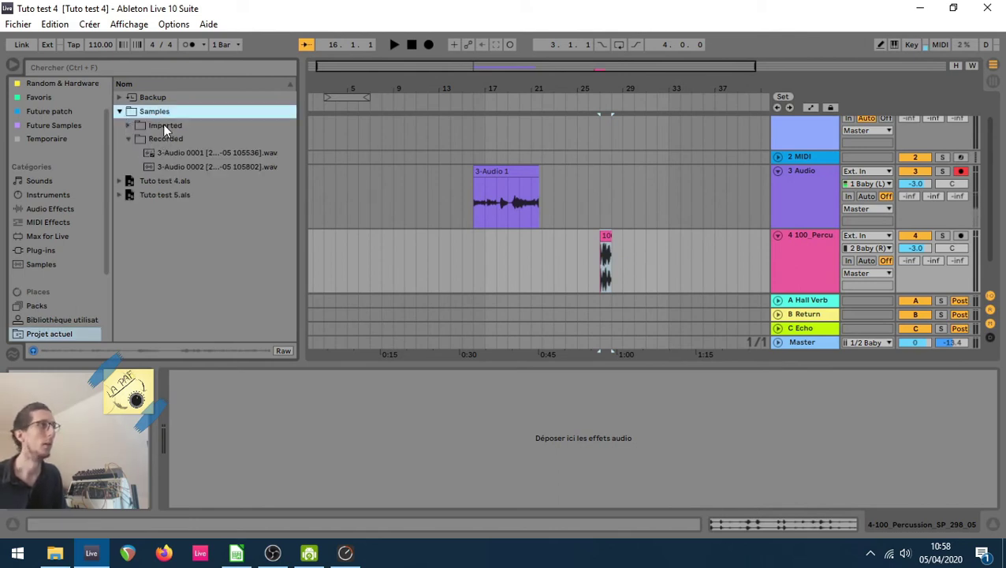
left_click(163, 124)
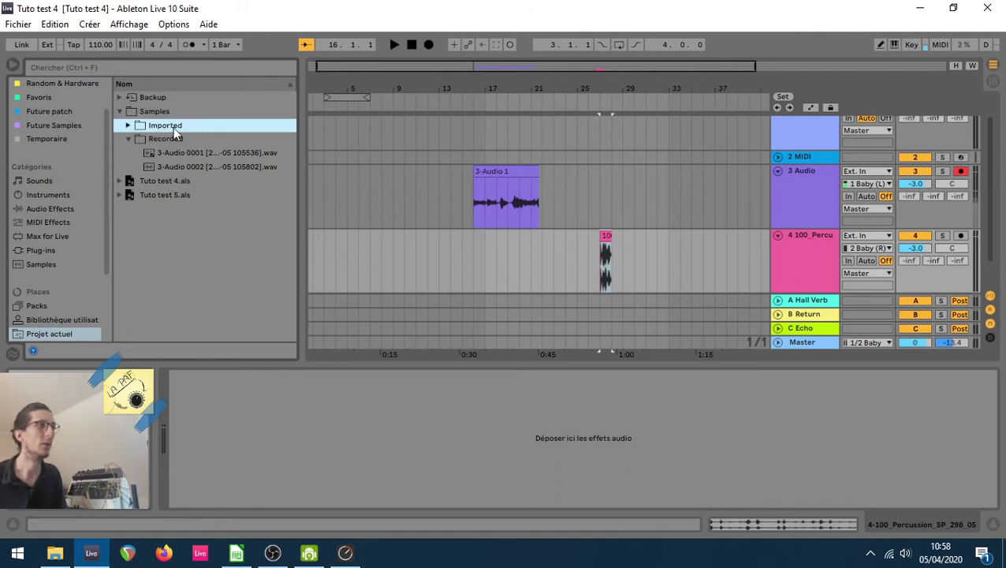
double_click(186, 126)
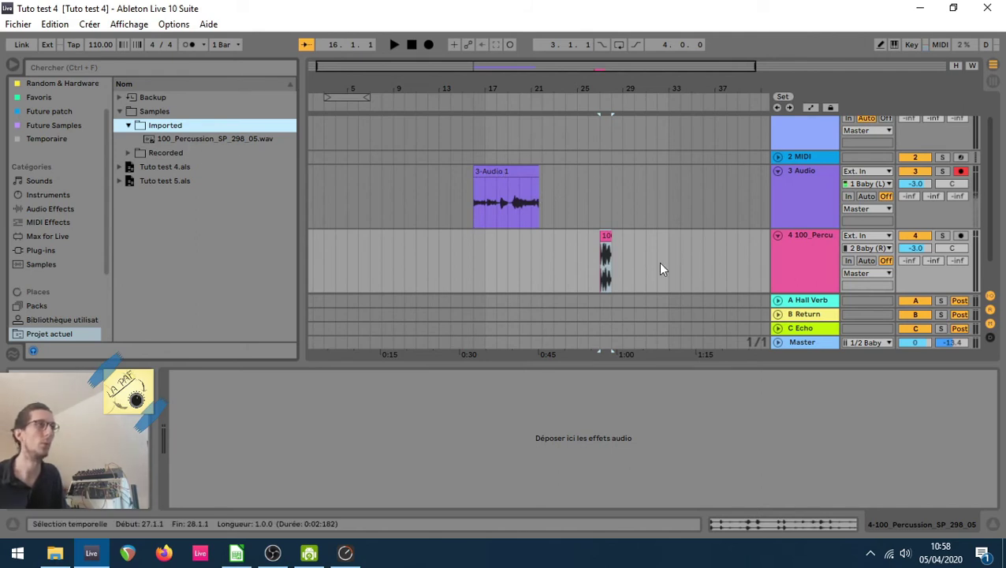
left_click(606, 239)
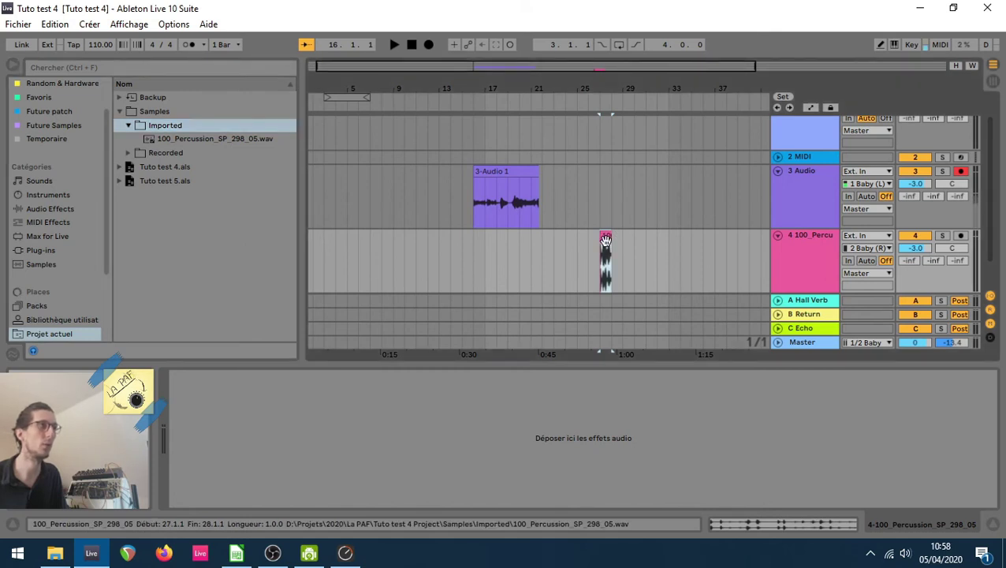
Step: Show the current project's folder in File Explorer, examine it and its parent La PAF folder, and return to Ableton Live
right_click(36, 330)
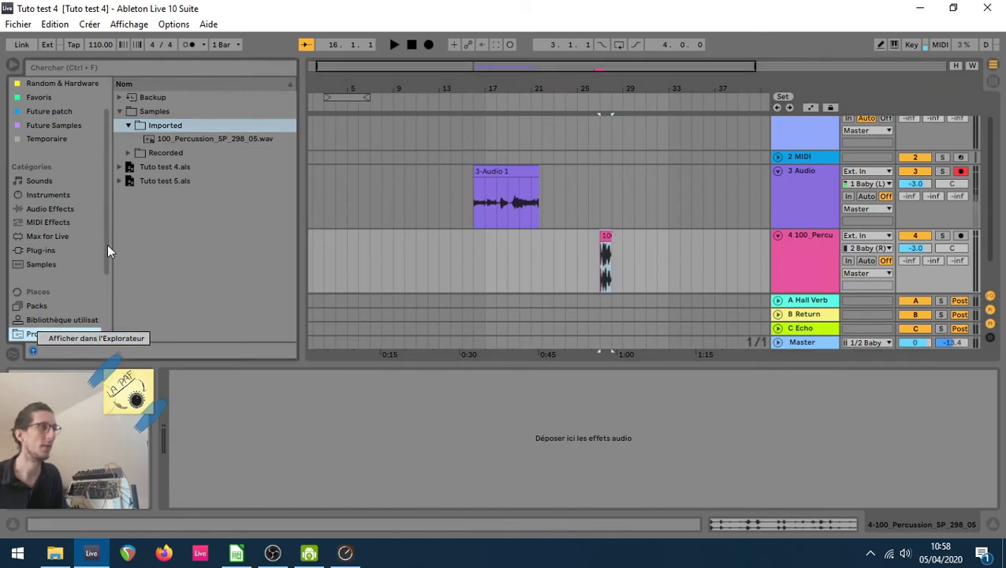
left_click(79, 337)
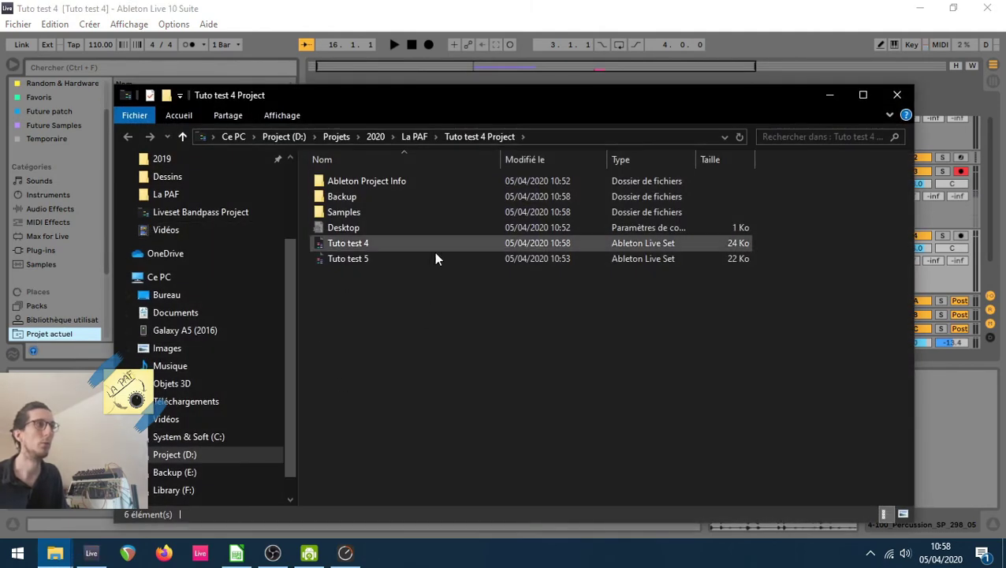
left_click_drag(532, 93, 547, 72)
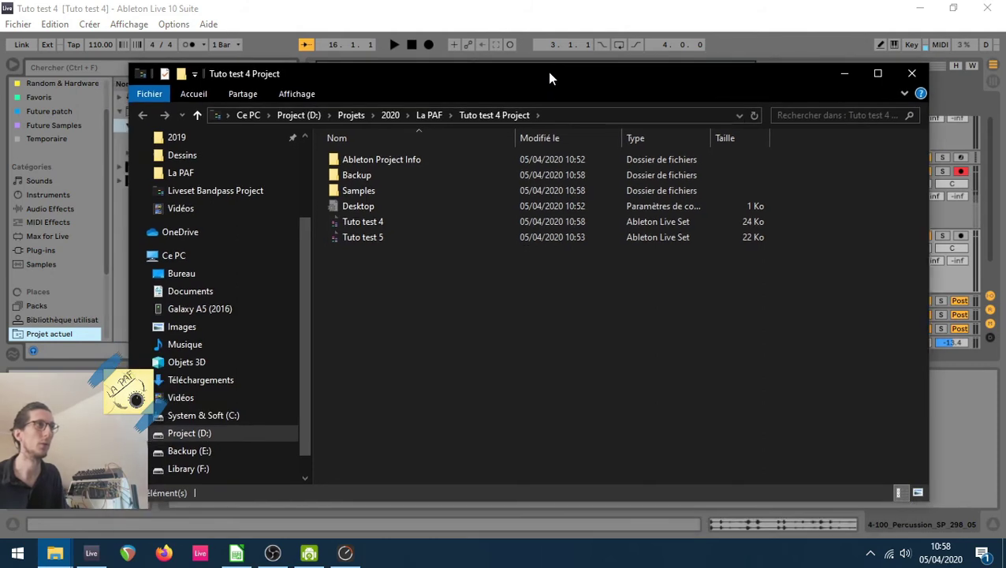
left_click(430, 116)
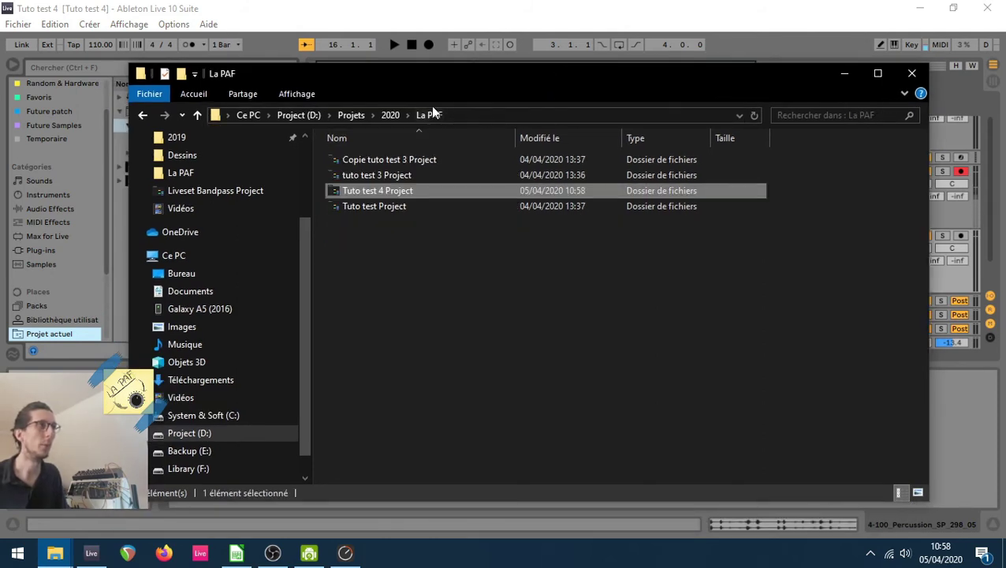
double_click(379, 191)
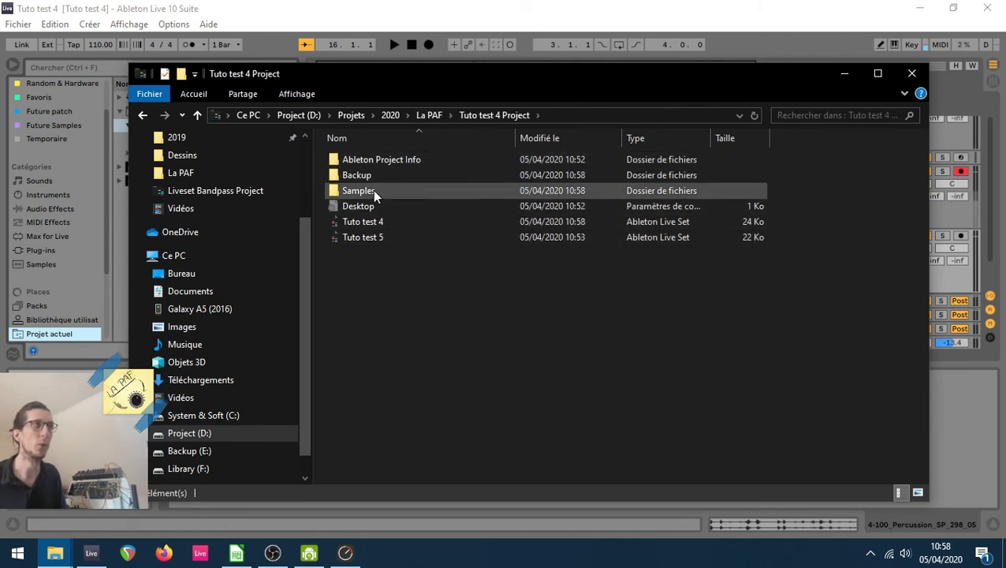
left_click(429, 115)
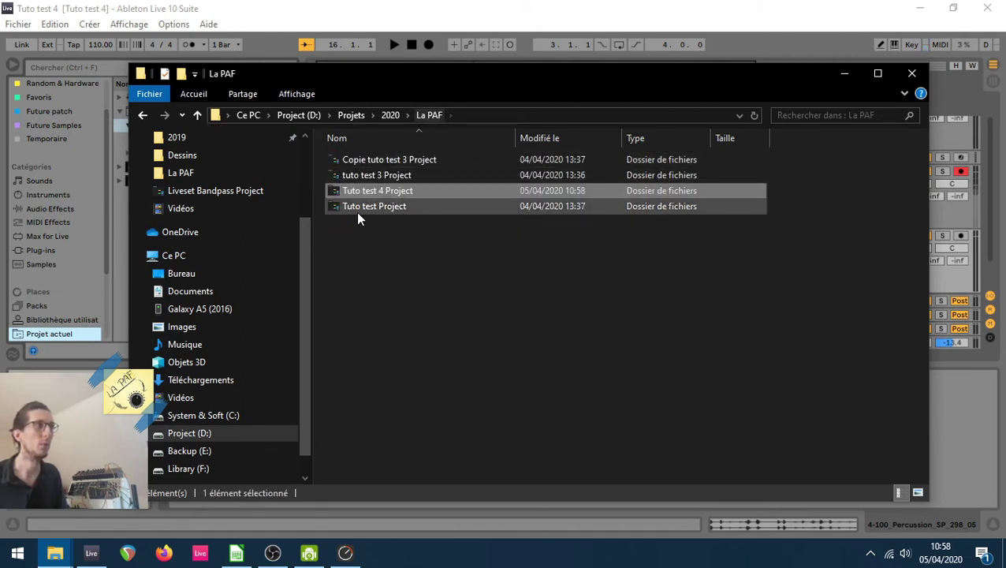
mouse_move(380, 197)
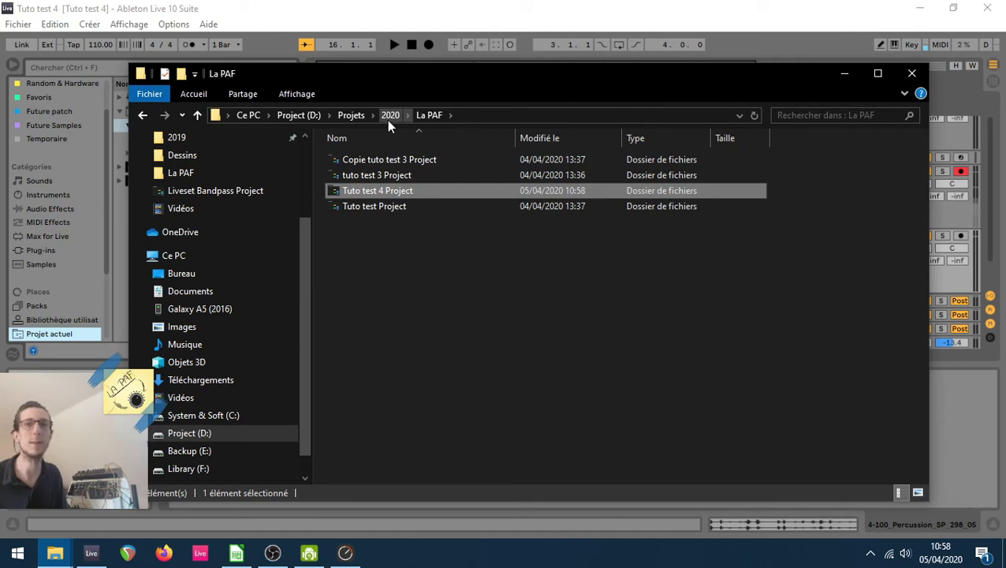
left_click(412, 272)
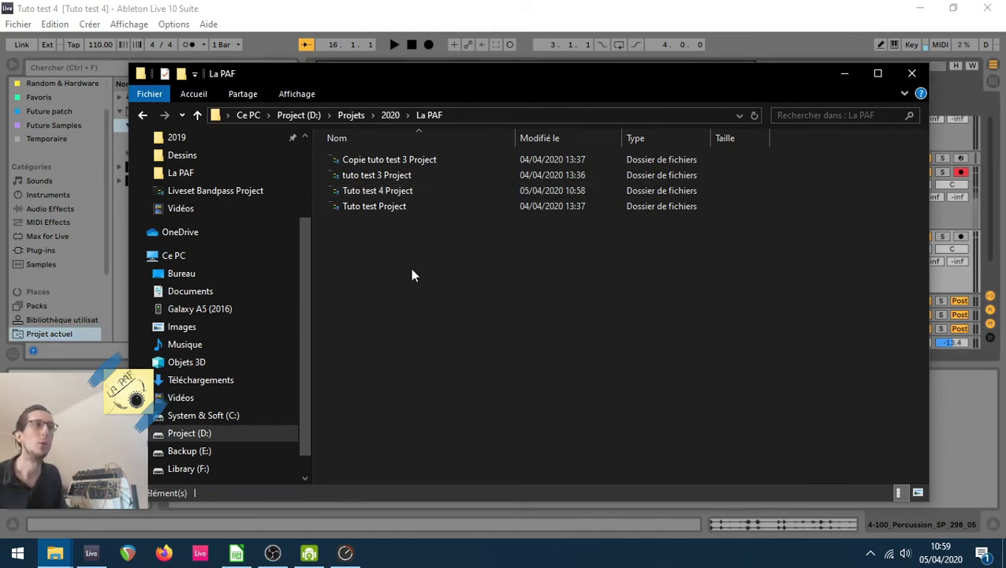
left_click(536, 17)
Step: Duplicate the 100_Percussion clip on track 4 to bar 28 and open the copy's sample settings
scroll(652, 66, "up", 2)
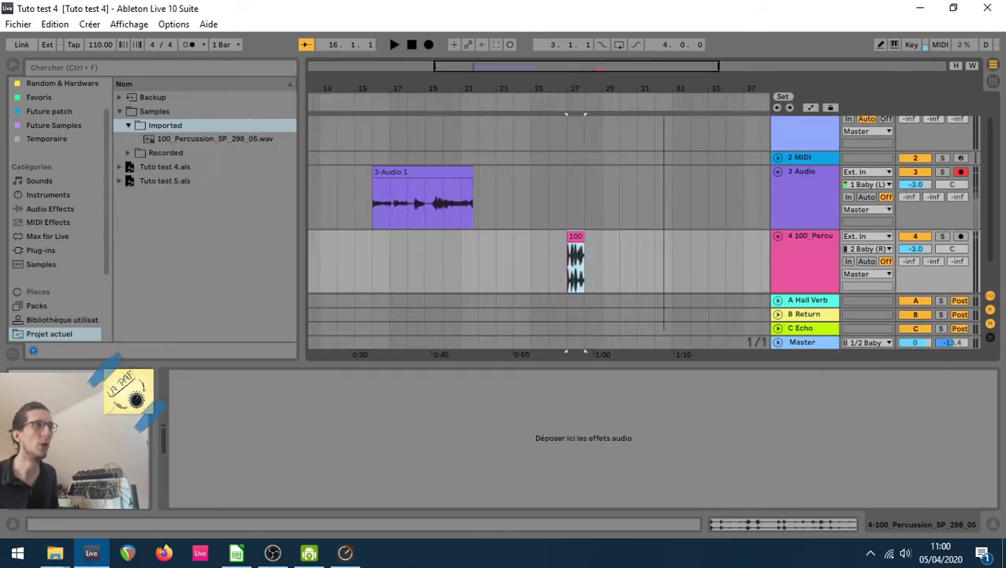
scroll(644, 66, "up", 2)
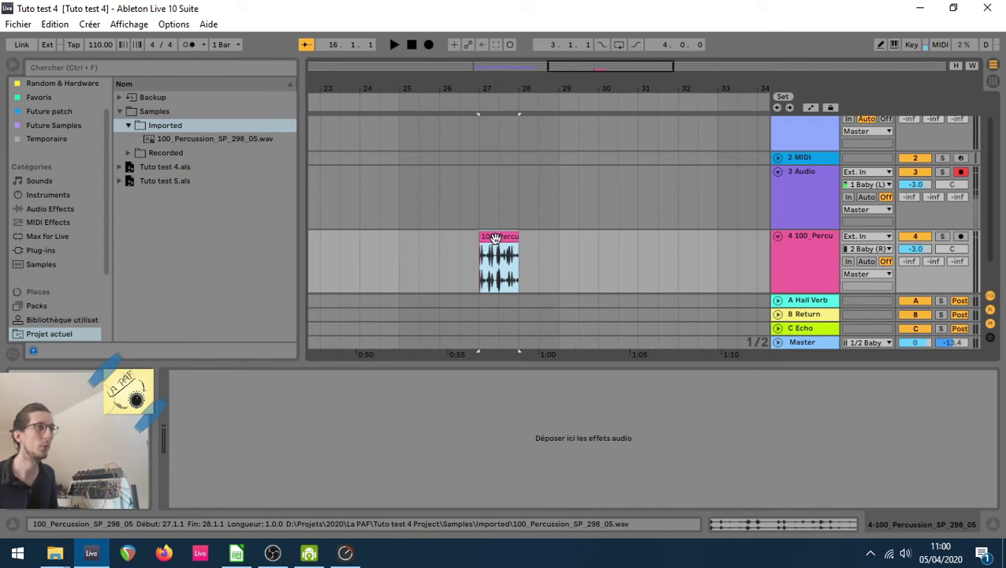
right_click(495, 238)
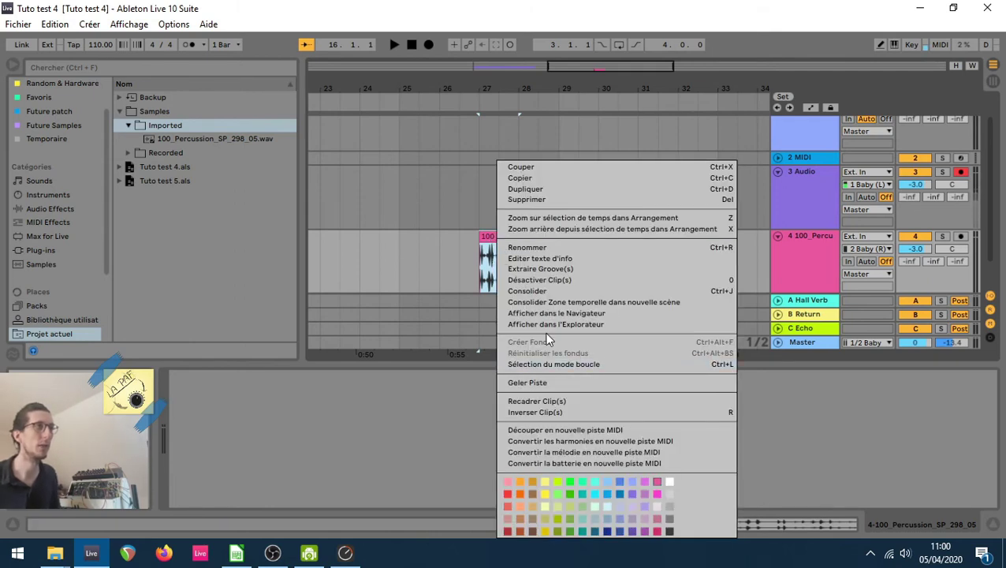
left_click(392, 246)
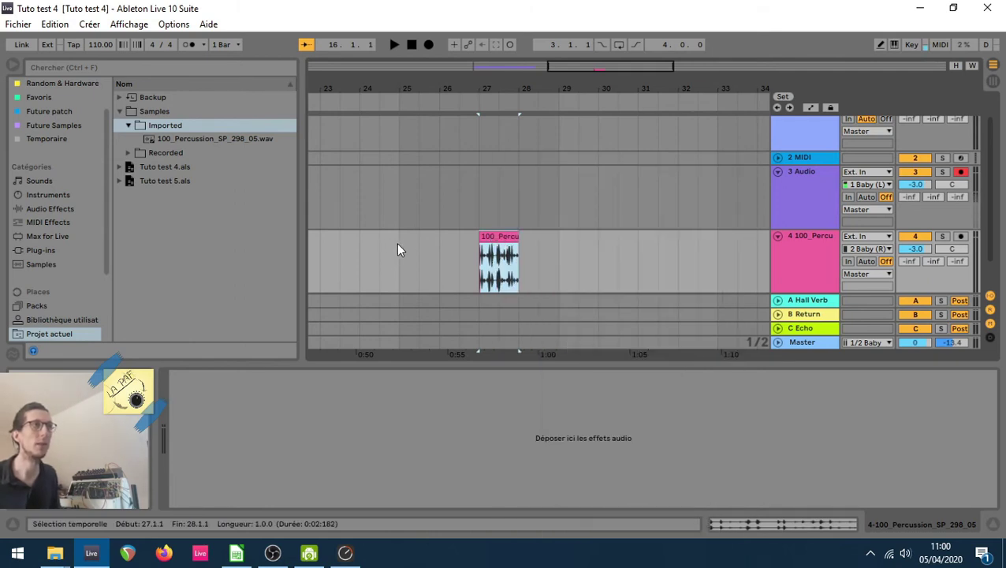
left_click(488, 251)
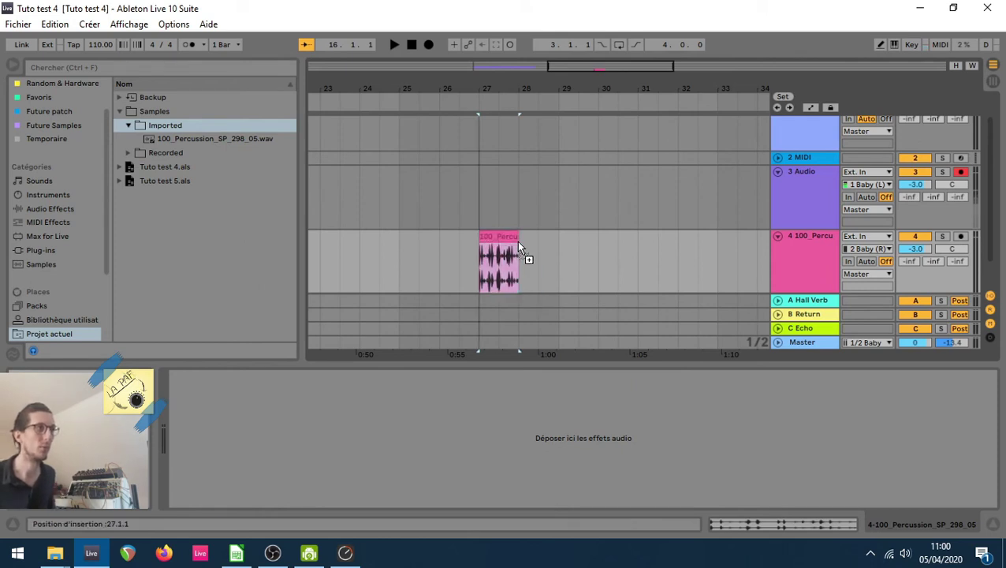
key("ctrl+d")
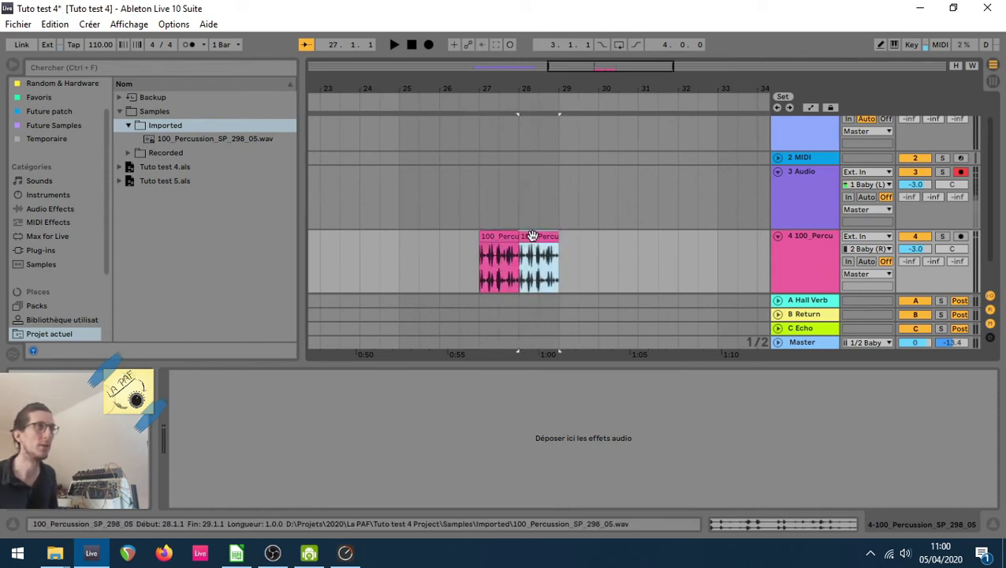
double_click(533, 236)
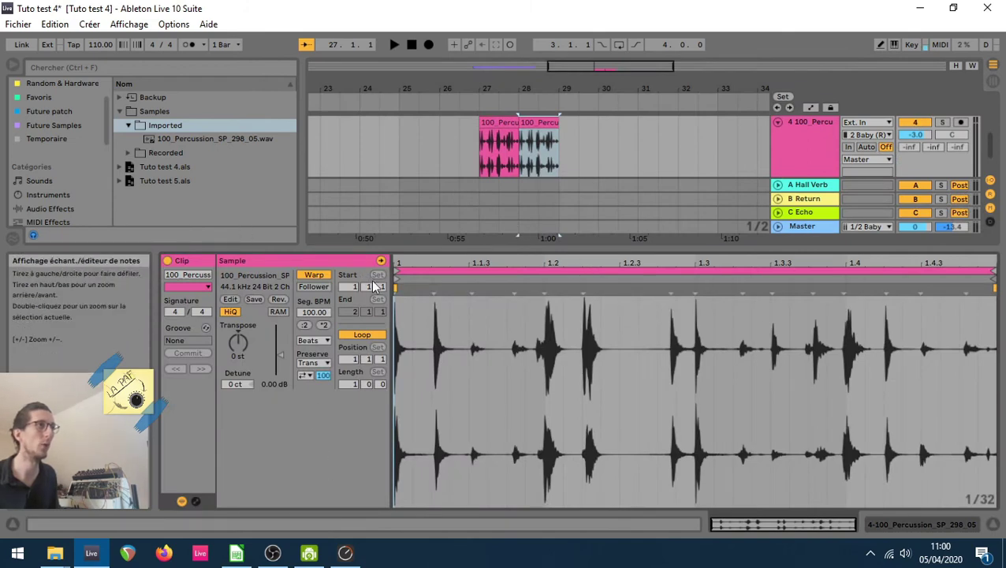
left_click_drag(239, 342, 241, 348)
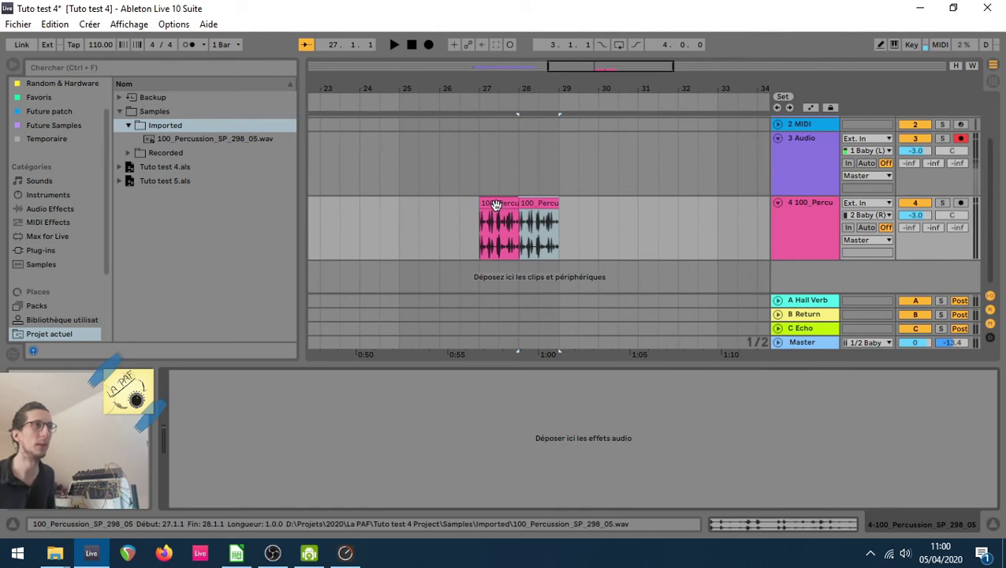
Step: Consolidate the two adjacent percussion clips from bar 27 to bar 29 on track 4 into a single clip
left_click(536, 203, "shift")
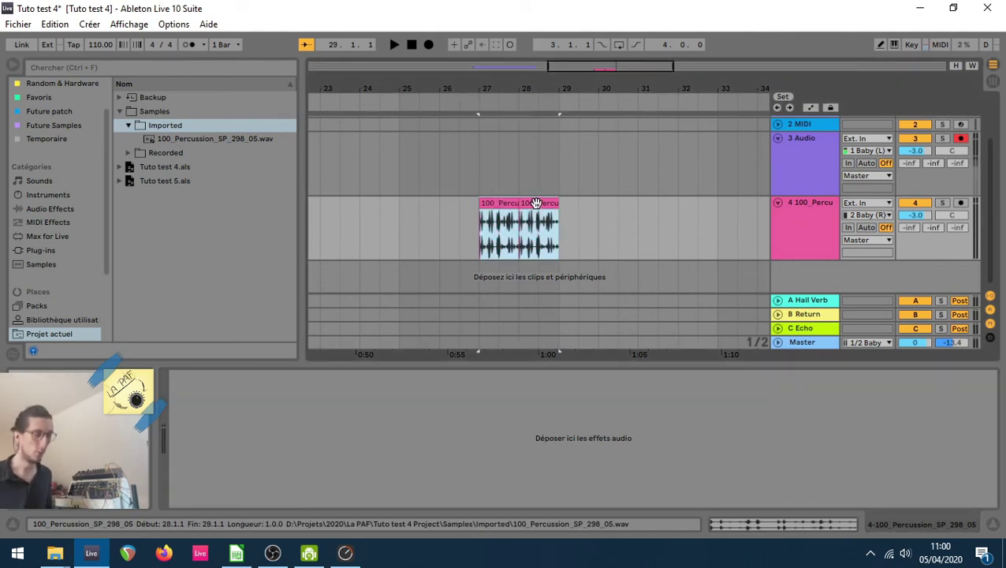
key("ctrl+j")
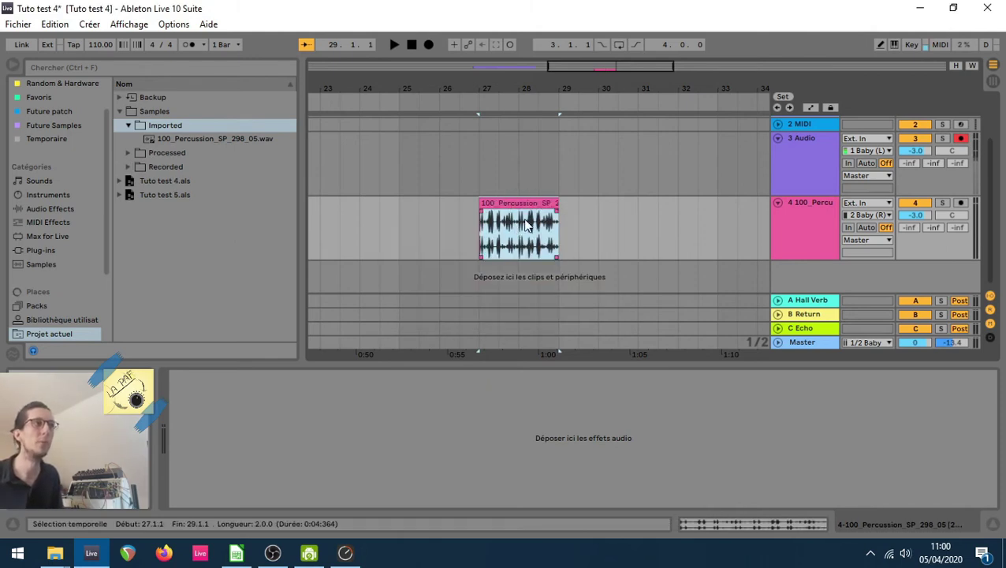
left_click_drag(524, 227, 578, 228)
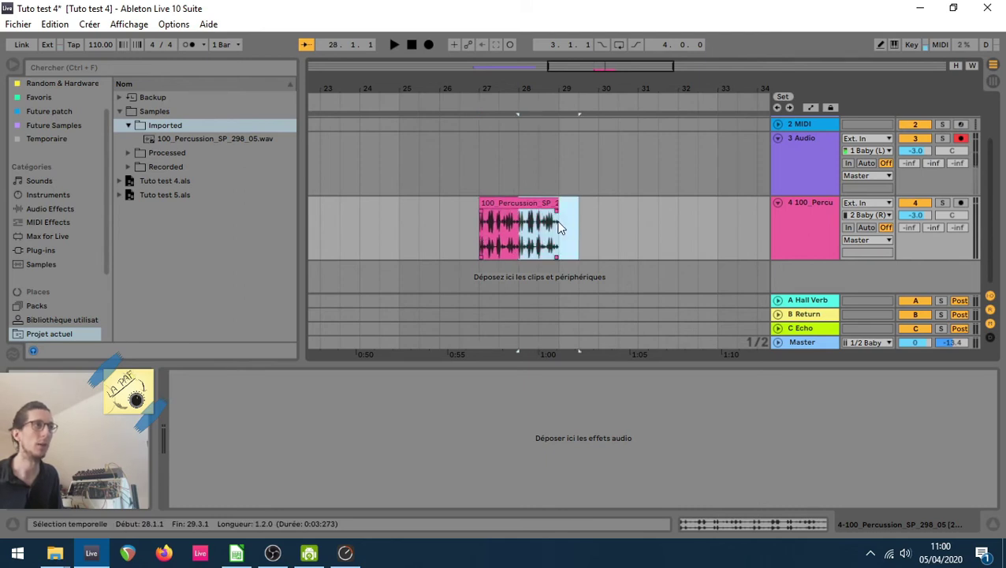
left_click(558, 226)
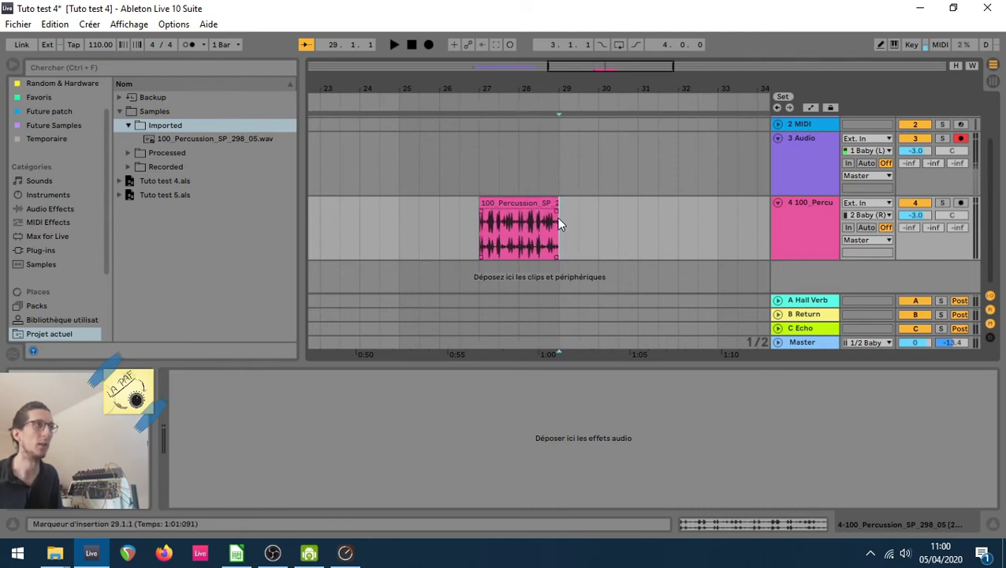
Step: Place the consolidated percussion sample from Processed/Consolidate at bar 30 and the imported 100_Percussion_SP_298_05.wav at 24.3.1 on track 4
left_click(128, 126)
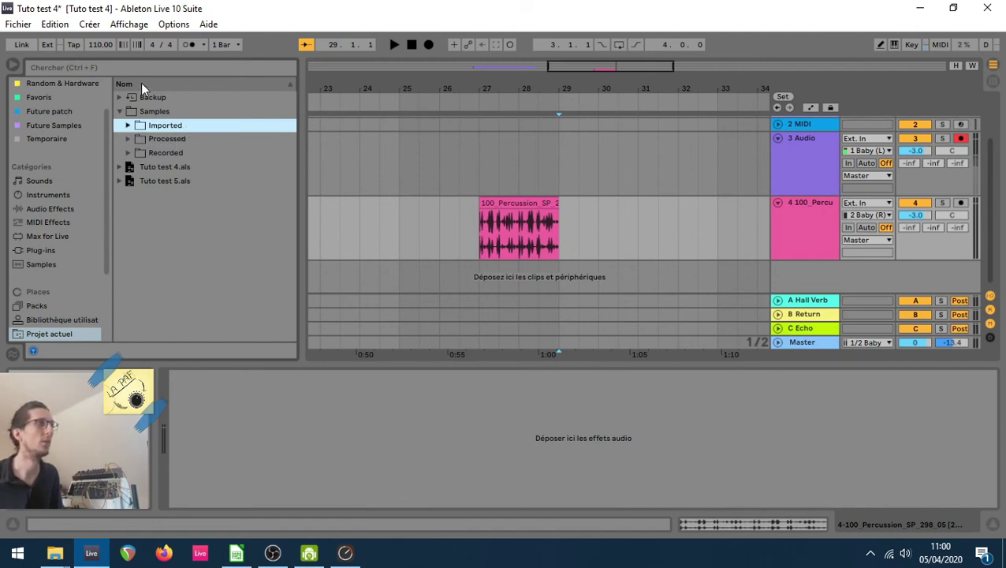
left_click(127, 139)
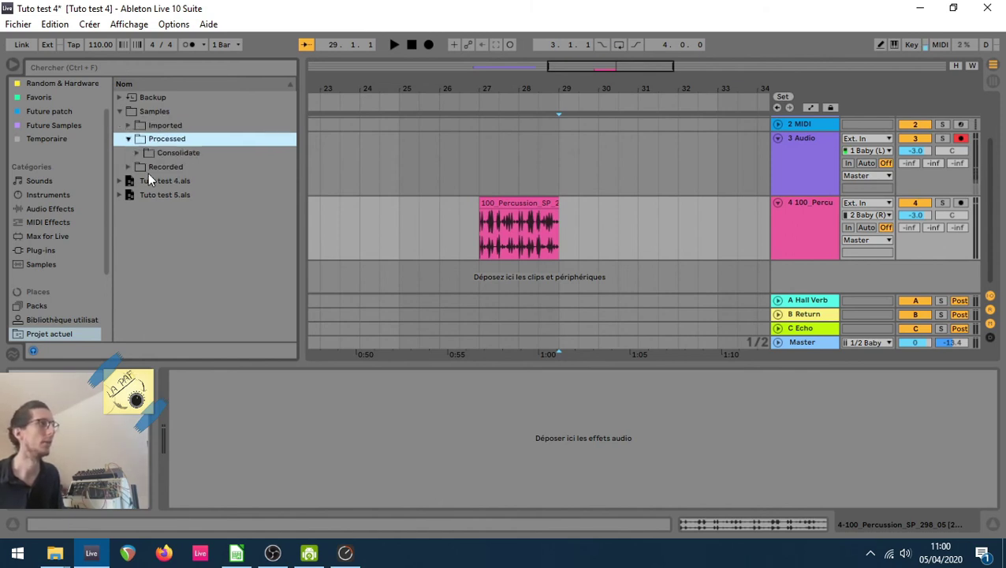
left_click(137, 152)
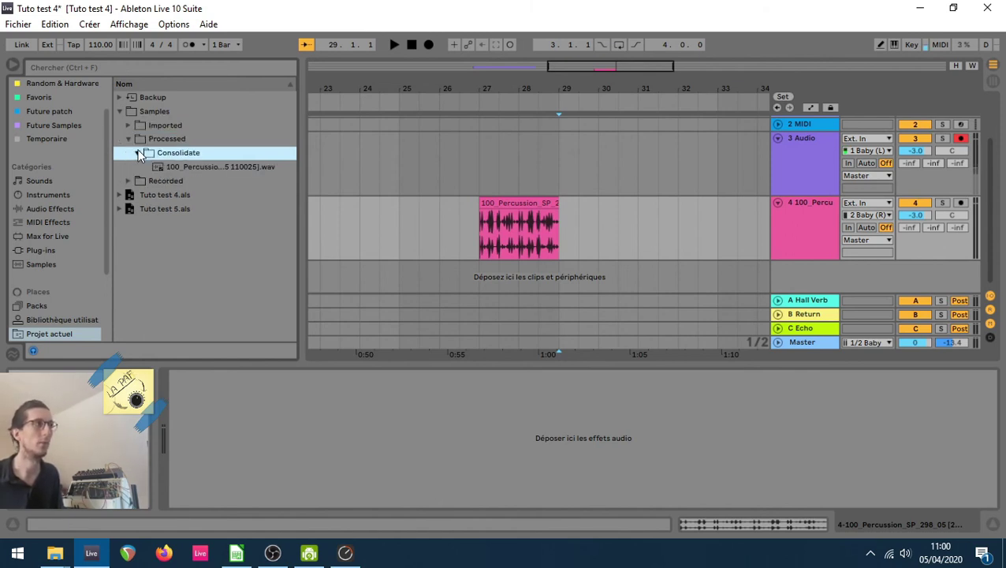
left_click(182, 168)
left_click_drag(182, 168, 619, 211)
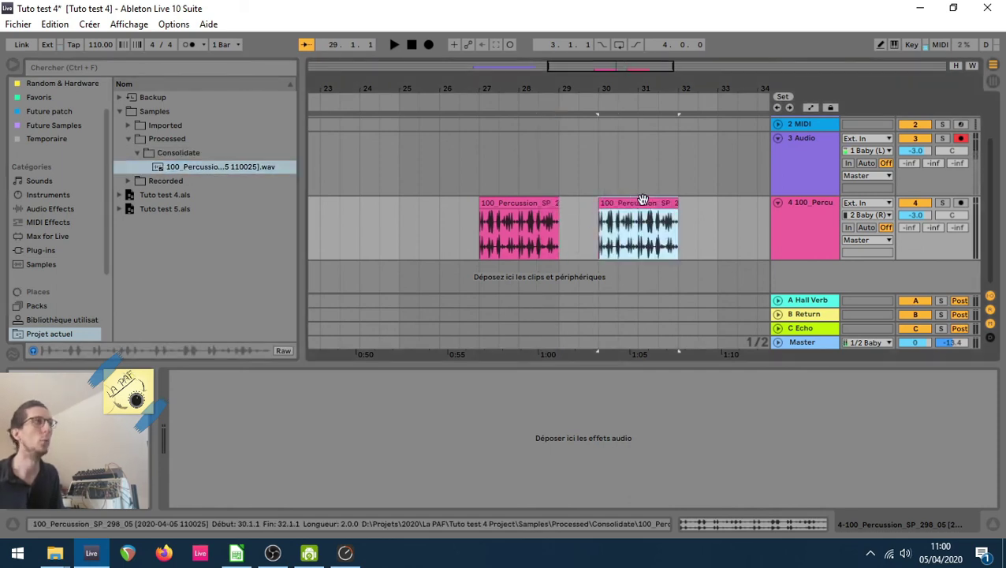
left_click(124, 126)
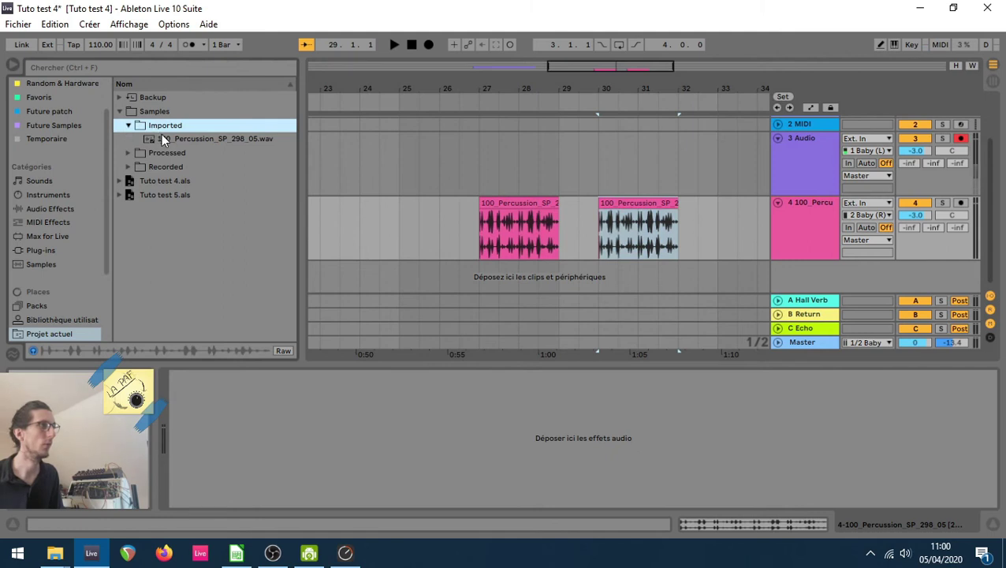
left_click_drag(161, 138, 381, 213)
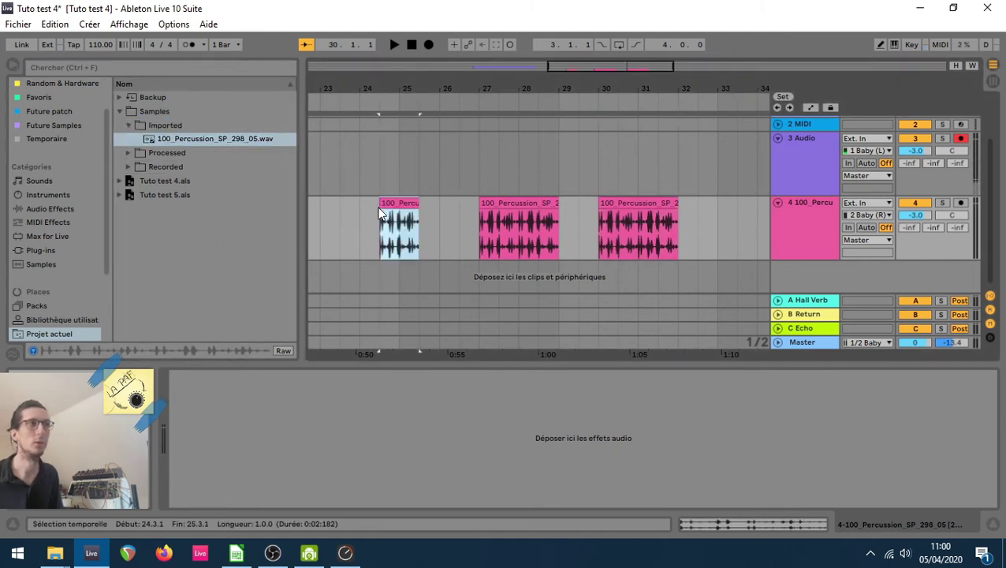
Step: Collapse the project's Samples folder and select the Tuto test 5.als set in the browser
left_click(119, 112)
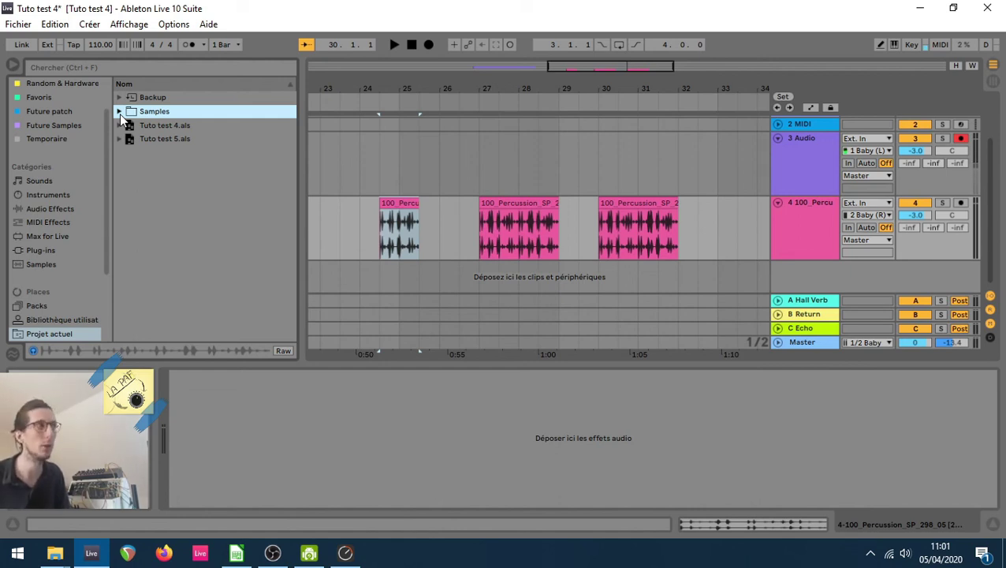
left_click(165, 138)
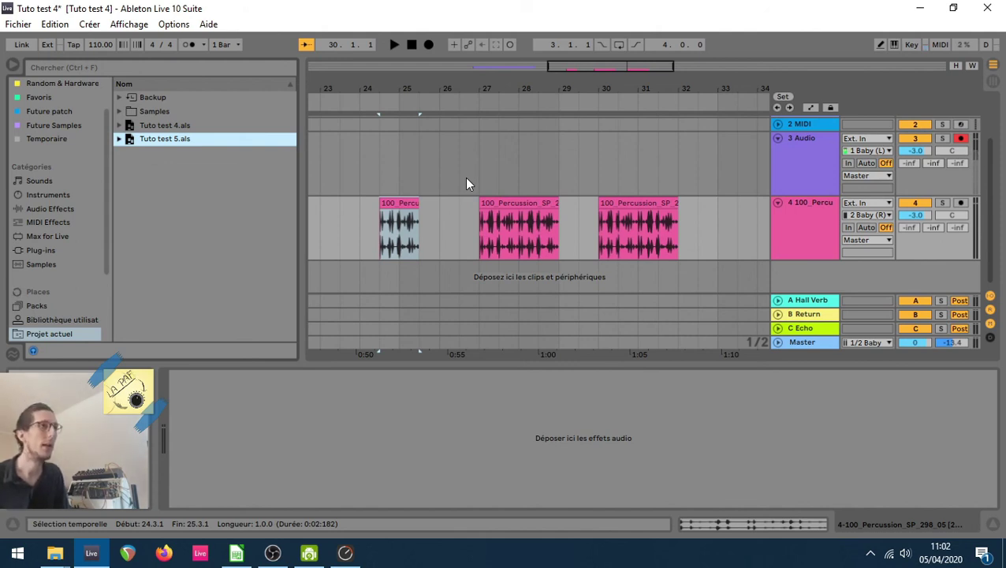
Step: Create an empty two-bar MIDI clip from bar 27 to bar 29 on the 1 Komplete track
scroll(816, 218, "up", 2)
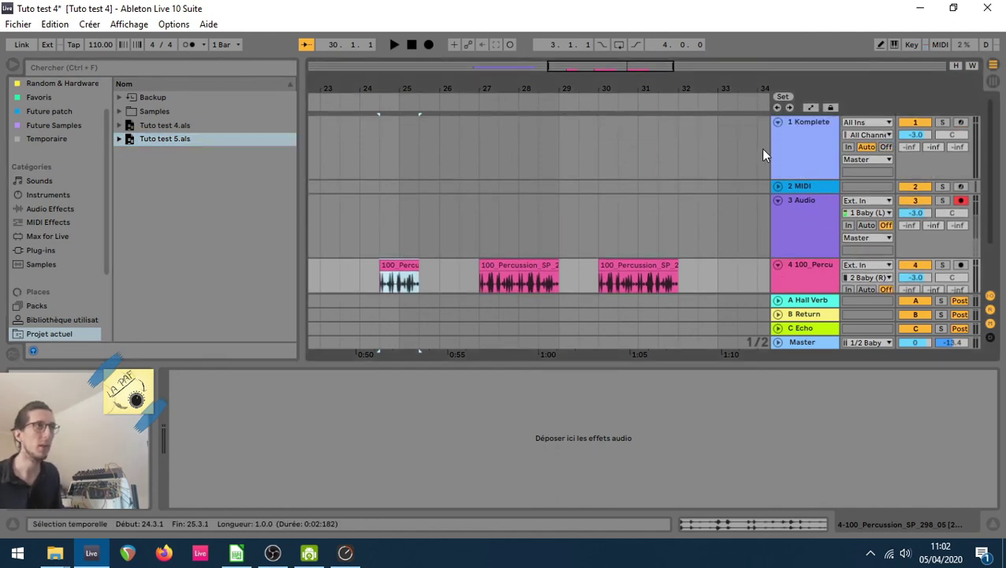
left_click(803, 129)
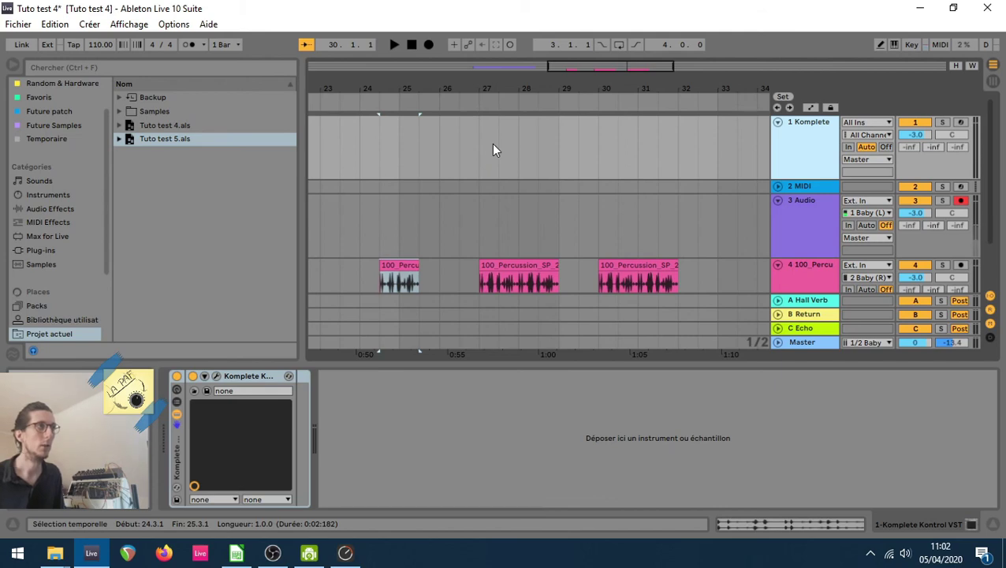
left_click_drag(478, 154, 558, 154)
key("ctrl+shift+m")
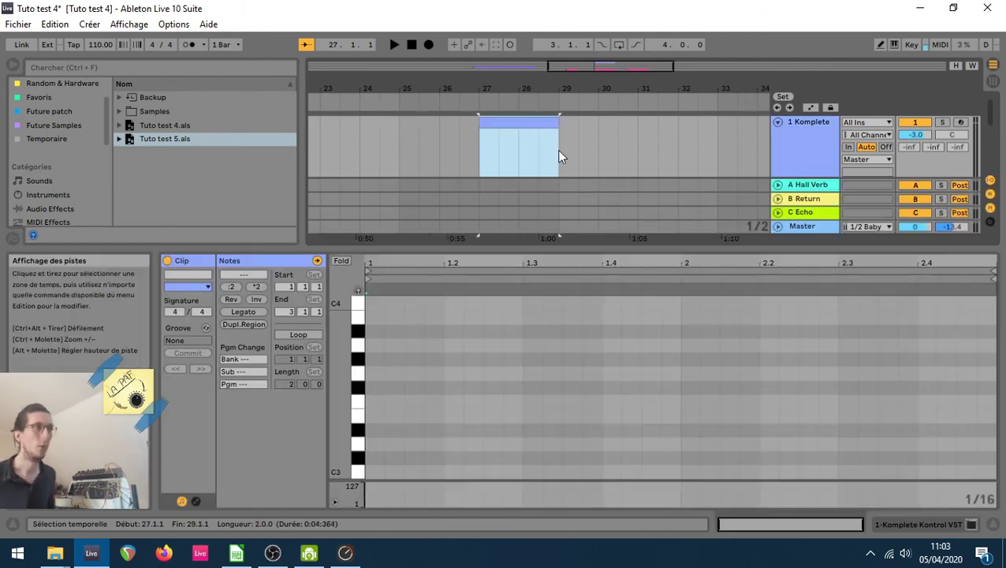
Step: Add sixteenth-note F3, G3 and E3 notes to the new MIDI clip, then show the Komplete track's device chain
double_click(552, 402)
double_click(690, 374)
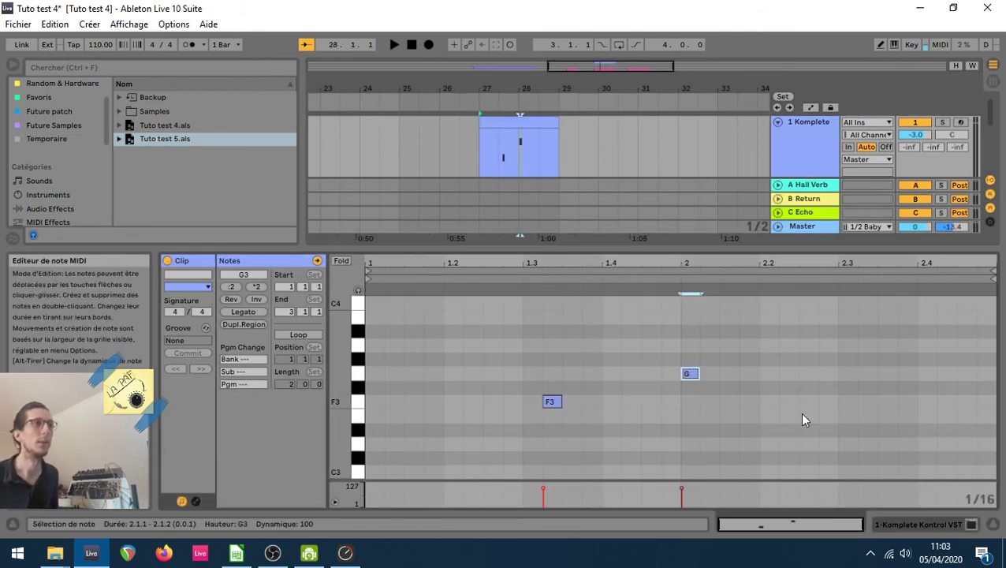
double_click(826, 416)
key("shift+Tab")
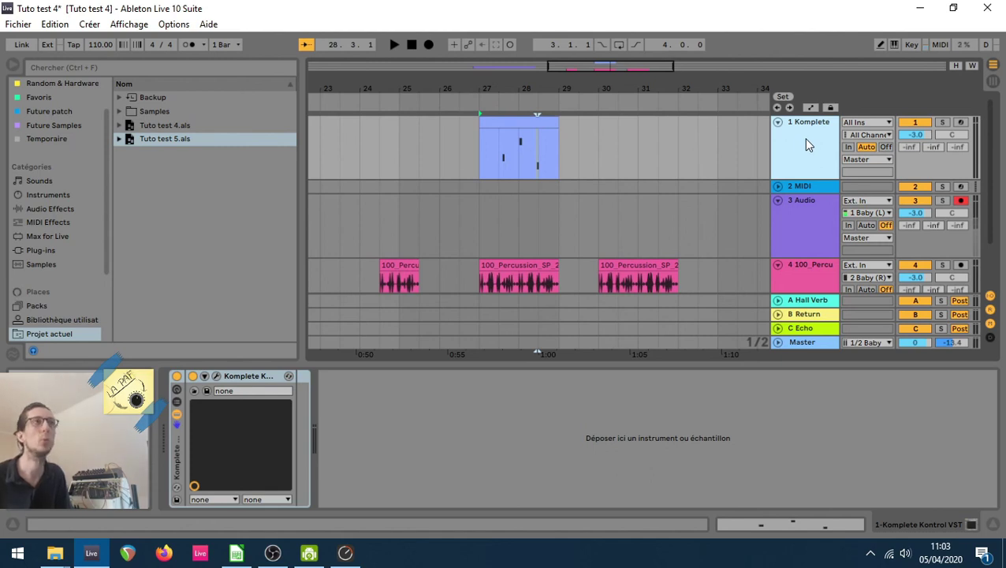
Step: Freeze the 1 Komplete track and lower its volume to -9.5 dB
right_click(806, 145)
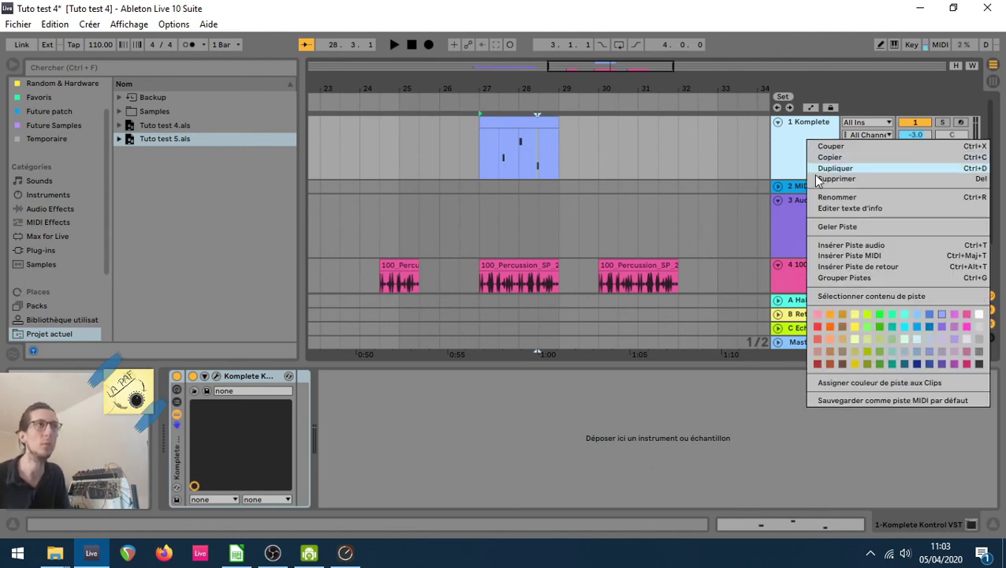
left_click(826, 228)
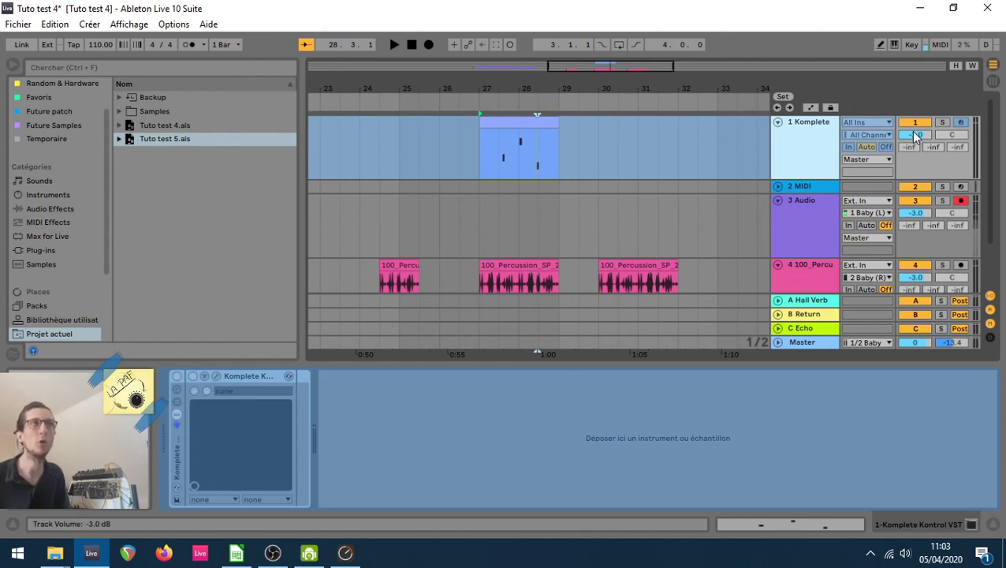
mouse_move(915, 134)
left_mouse_down()
mouse_move(915, 122)
mouse_move(915, 132)
left_mouse_up()
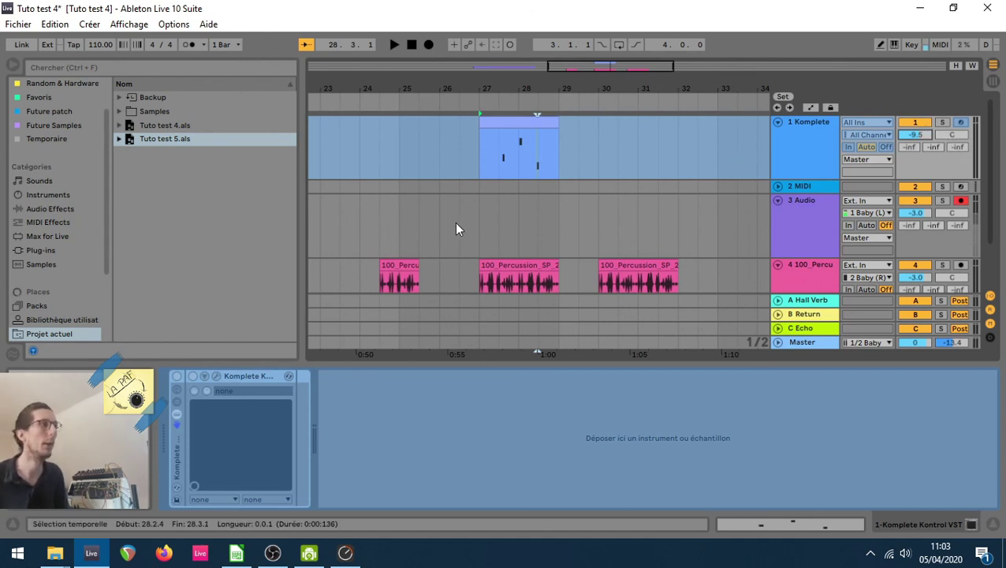
Step: Examine the frozen track's audio file in the project's Samples/Processed/Freeze folder, then collapse the Samples folder
left_click(119, 112)
left_click(127, 137)
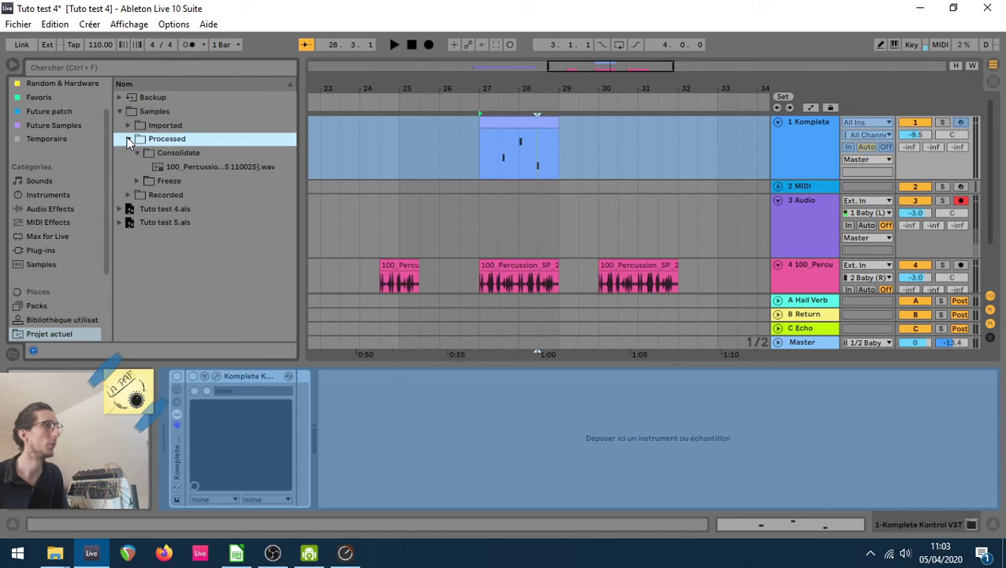
left_click(138, 152)
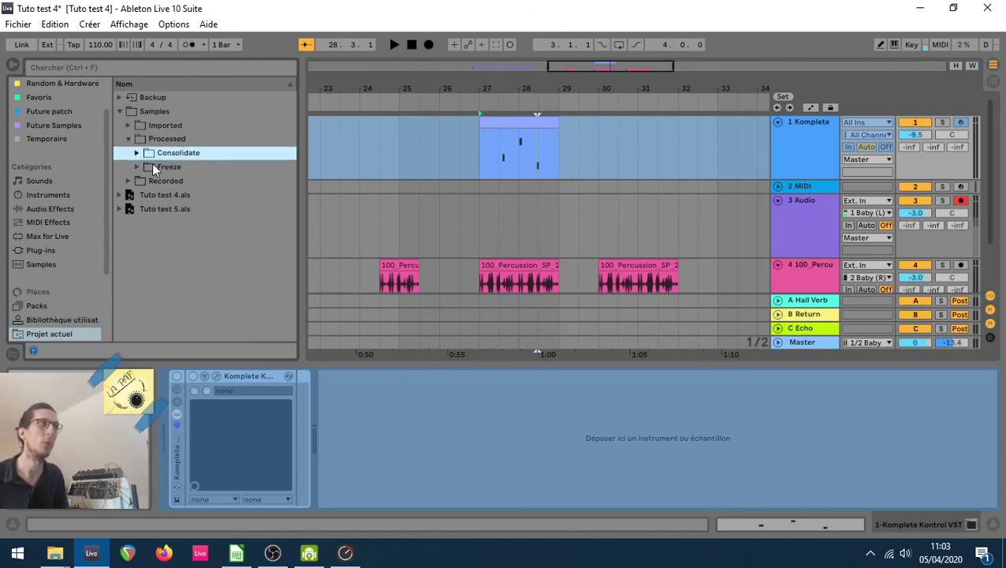
left_click(138, 168)
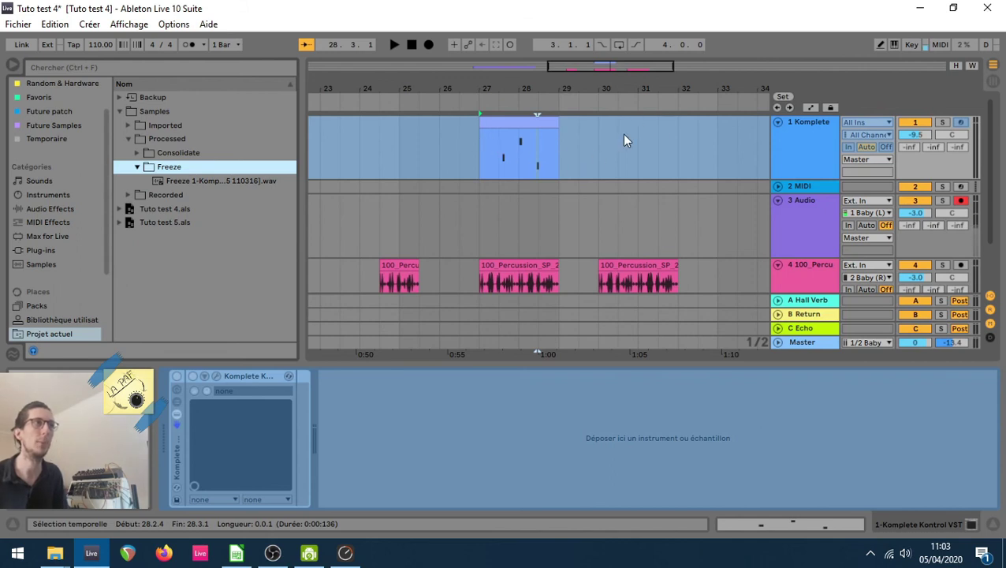
left_click(126, 113)
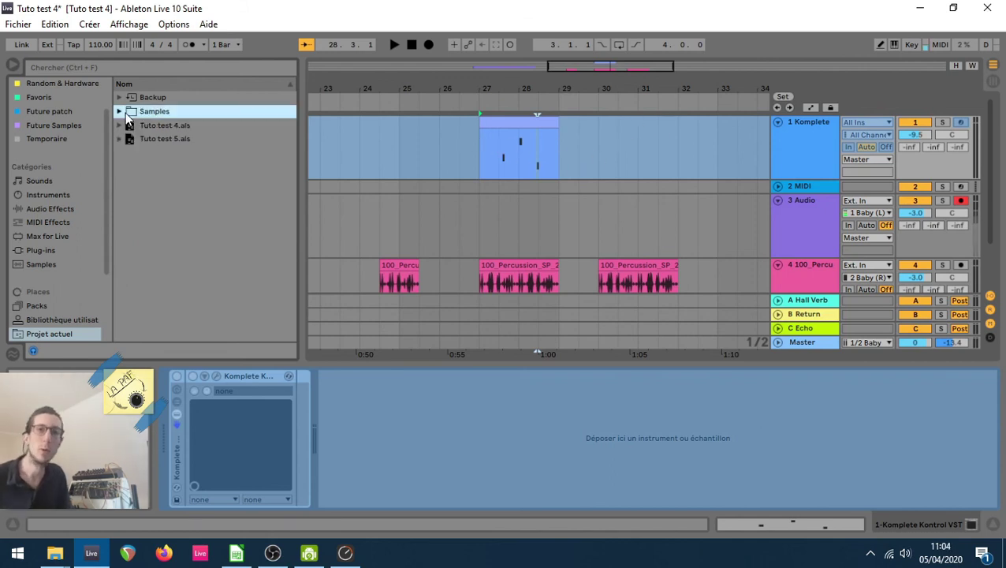